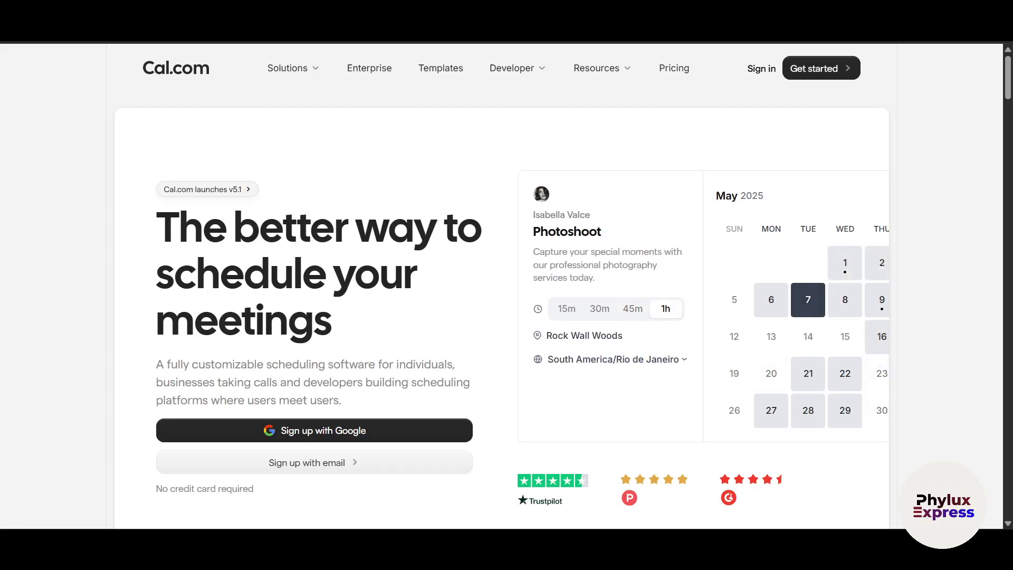
Step: Scroll through the Cal.com home page to look over the product
{"action": "mouse_move", "coordinate": [515, 68]}
{"action": "scroll", "coordinate": [615, 139], "scroll_direction": "down", "scroll_amount": 2}
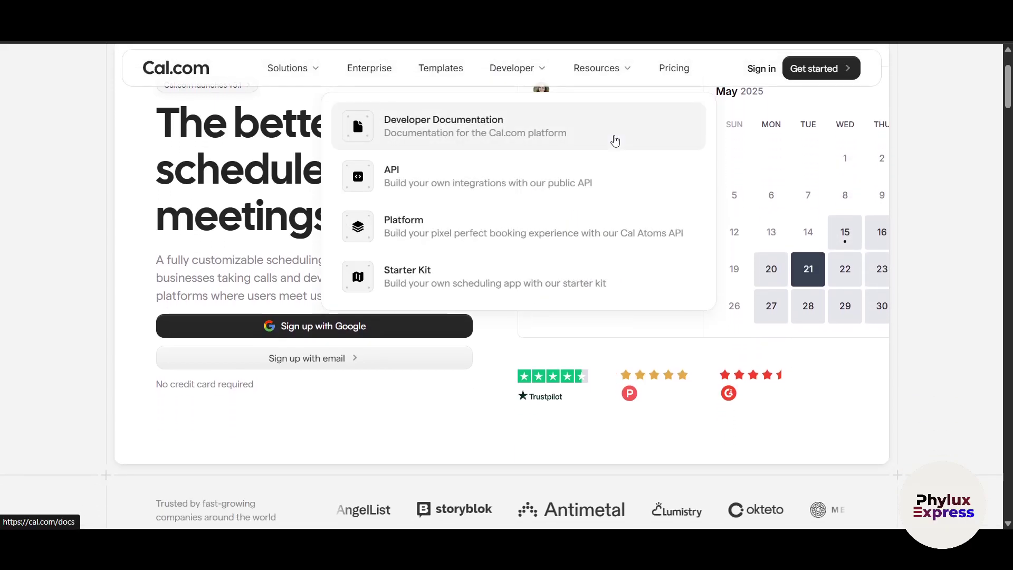
{"action": "scroll", "coordinate": [595, 242], "scroll_direction": "down", "scroll_amount": 2}
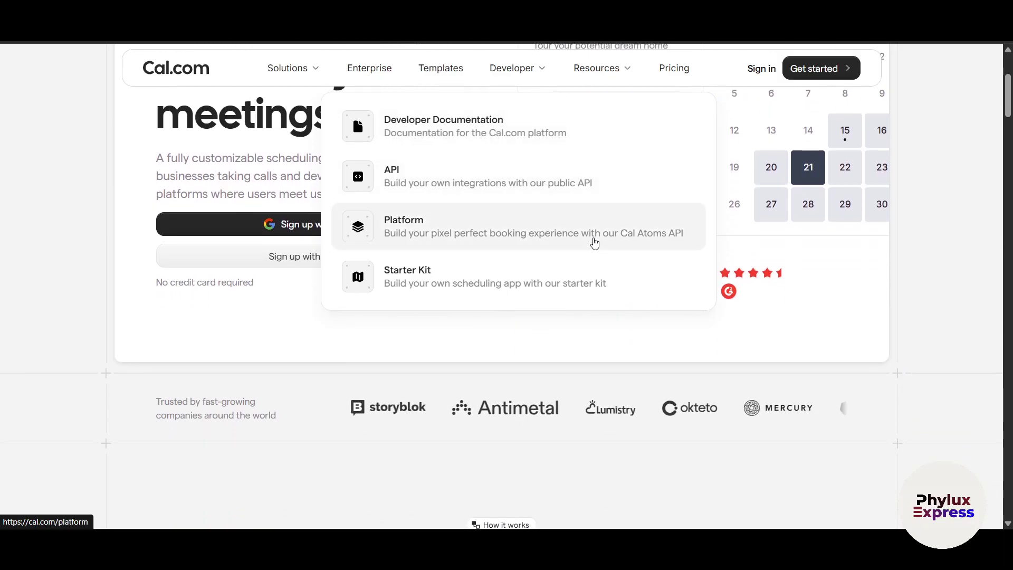
{"action": "scroll", "coordinate": [595, 242], "scroll_direction": "down", "scroll_amount": 2}
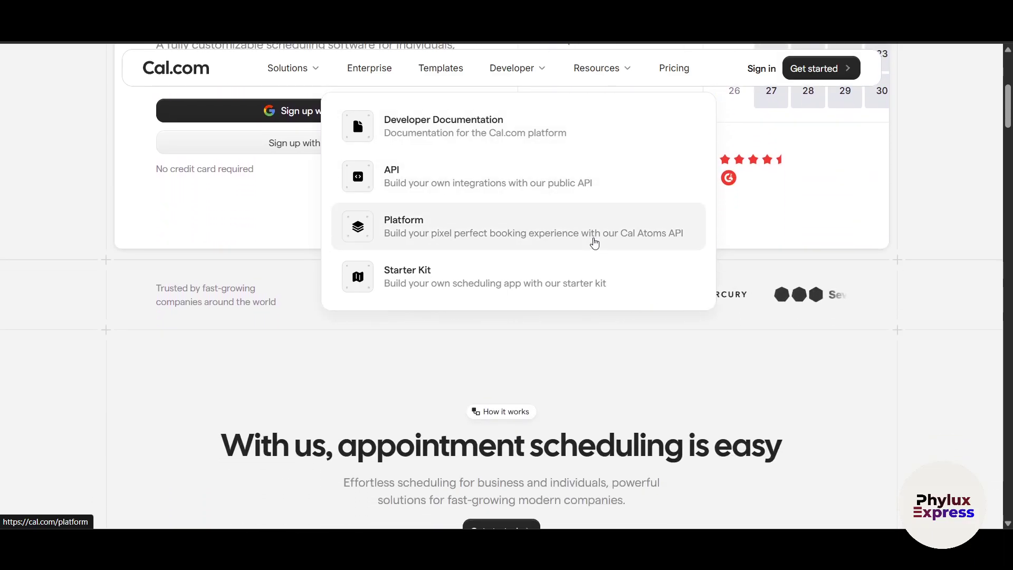
{"action": "scroll", "coordinate": [595, 242], "scroll_direction": "down", "scroll_amount": 2}
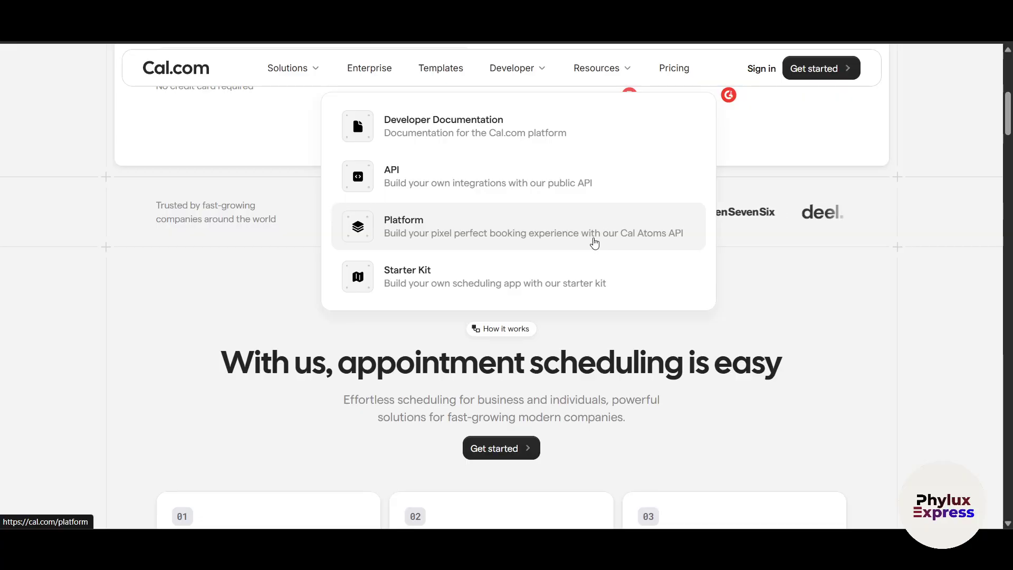
{"action": "scroll", "coordinate": [594, 242], "scroll_direction": "down", "scroll_amount": 2}
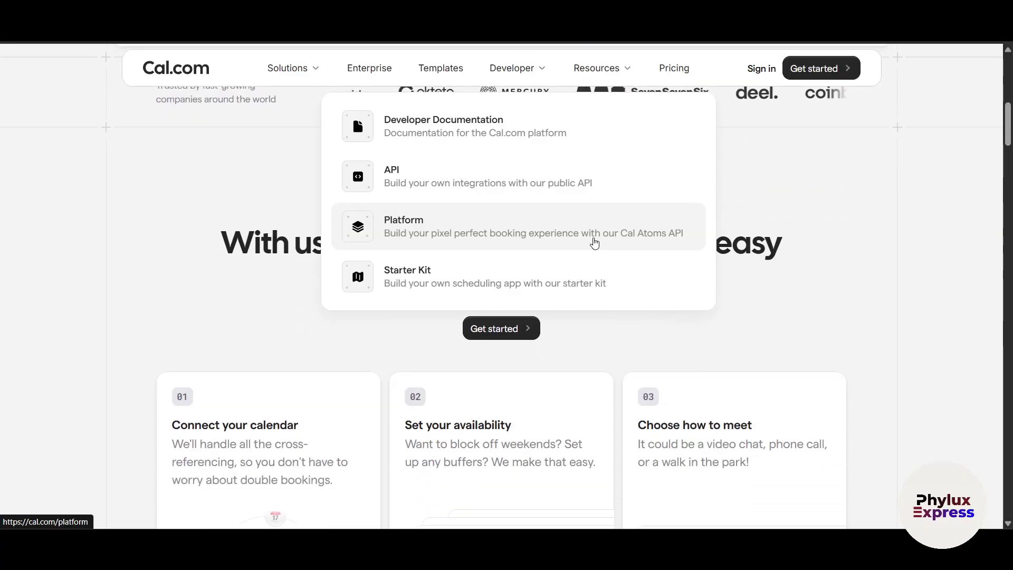
{"action": "scroll", "coordinate": [595, 242], "scroll_direction": "down", "scroll_amount": 2}
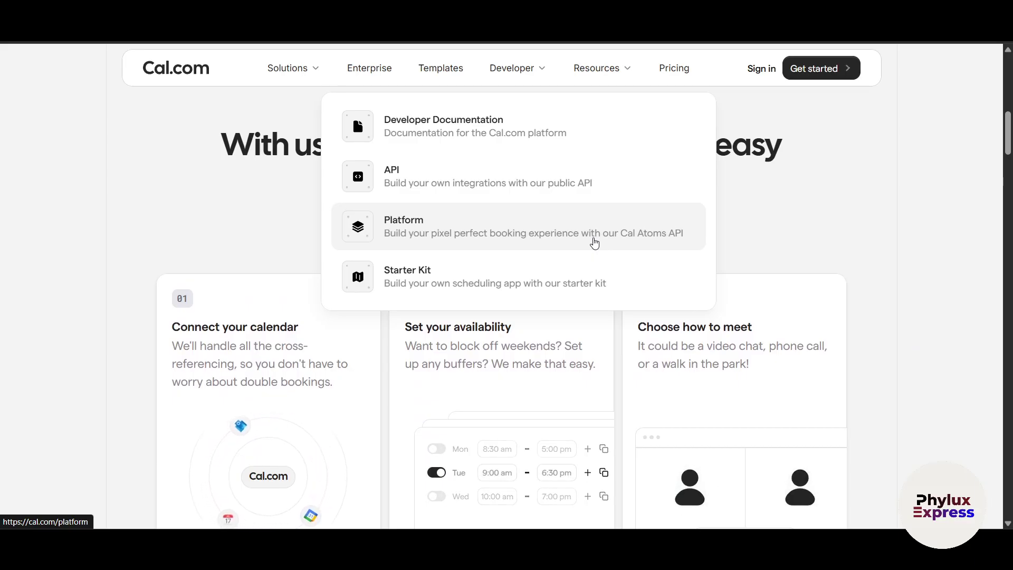
{"action": "scroll", "coordinate": [595, 242], "scroll_direction": "down", "scroll_amount": 5}
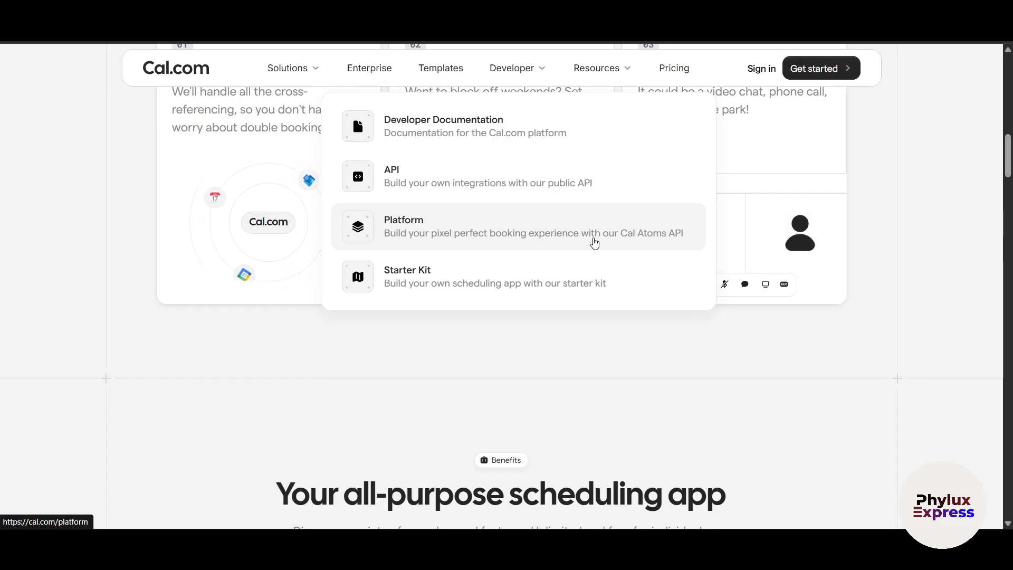
{"action": "scroll", "coordinate": [595, 243], "scroll_direction": "down", "scroll_amount": 2}
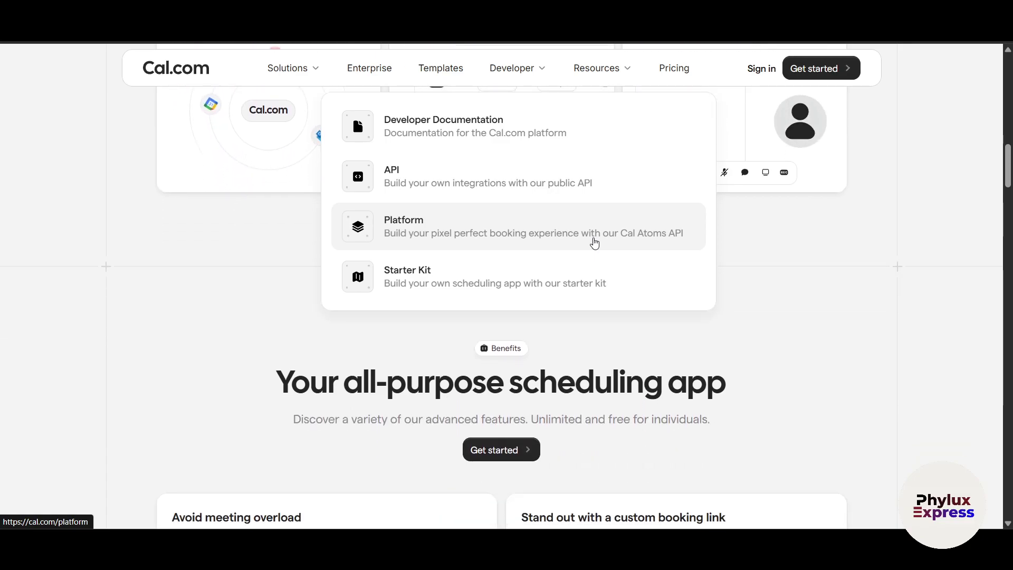
{"action": "scroll", "coordinate": [595, 243], "scroll_direction": "down", "scroll_amount": 2}
{"action": "scroll", "coordinate": [595, 242], "scroll_direction": "down", "scroll_amount": 2}
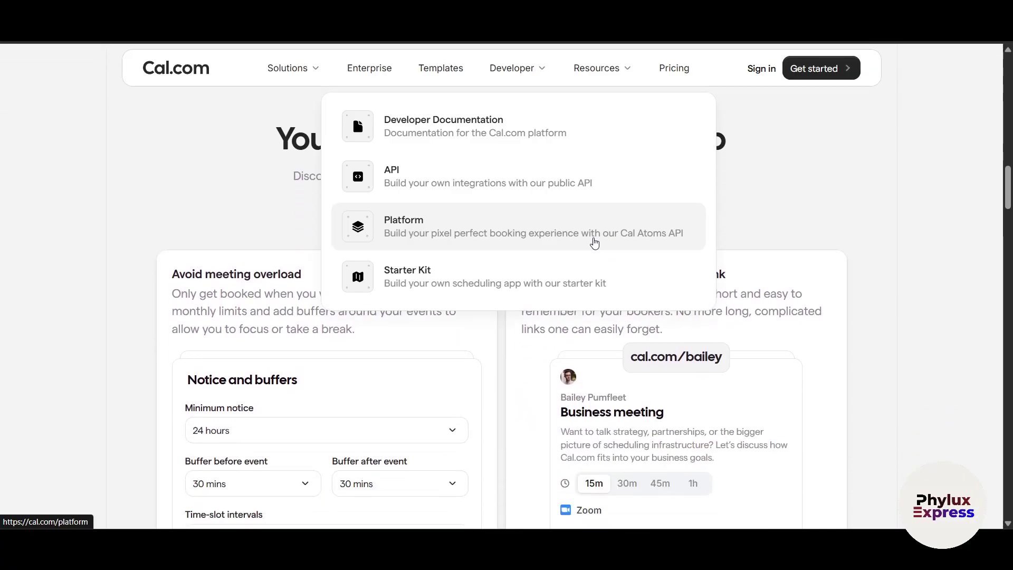
{"action": "scroll", "coordinate": [594, 243], "scroll_direction": "down", "scroll_amount": 3}
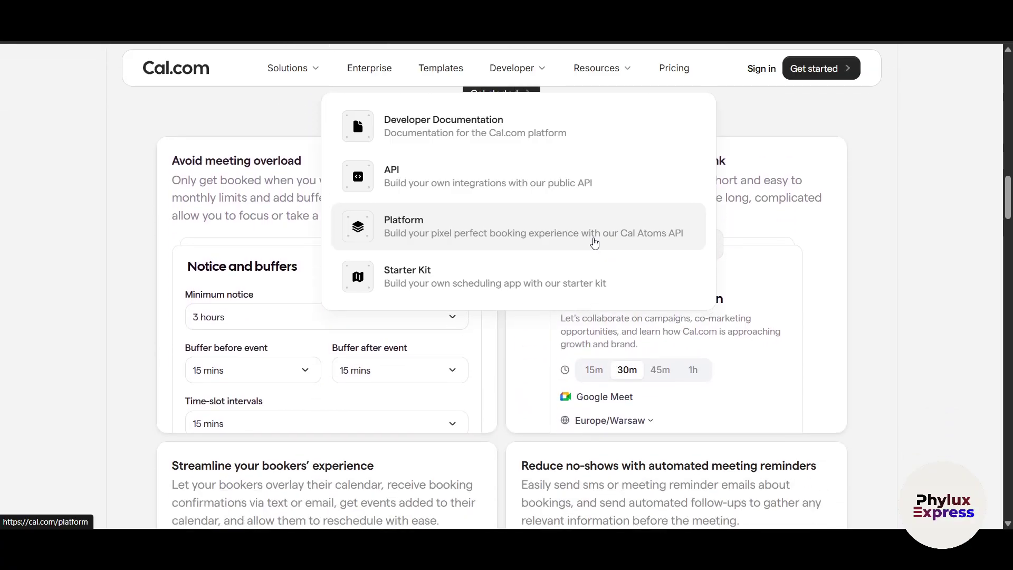
{"action": "scroll", "coordinate": [594, 243], "scroll_direction": "down", "scroll_amount": 2}
{"action": "scroll", "coordinate": [594, 243], "scroll_direction": "down", "scroll_amount": 4}
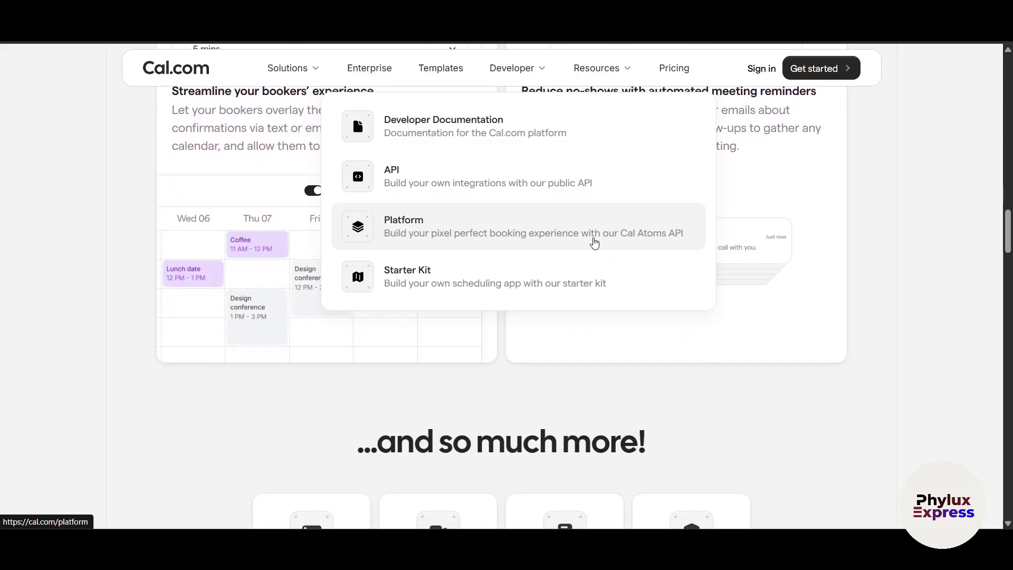
{"action": "scroll", "coordinate": [595, 243], "scroll_direction": "down", "scroll_amount": 2}
{"action": "scroll", "coordinate": [594, 243], "scroll_direction": "down", "scroll_amount": 2}
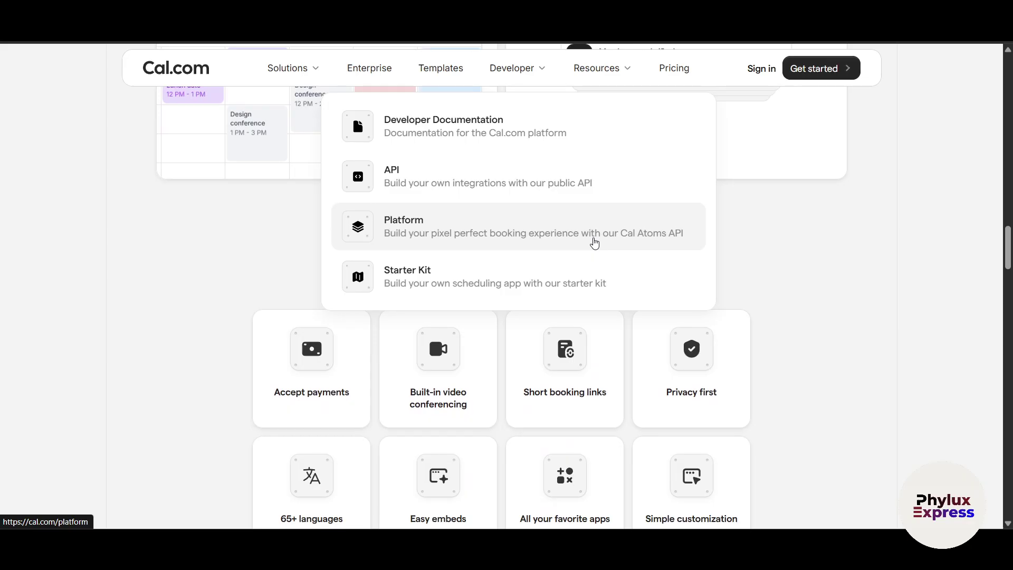
{"action": "scroll", "coordinate": [595, 243], "scroll_direction": "down", "scroll_amount": 2}
{"action": "scroll", "coordinate": [595, 243], "scroll_direction": "down", "scroll_amount": 5}
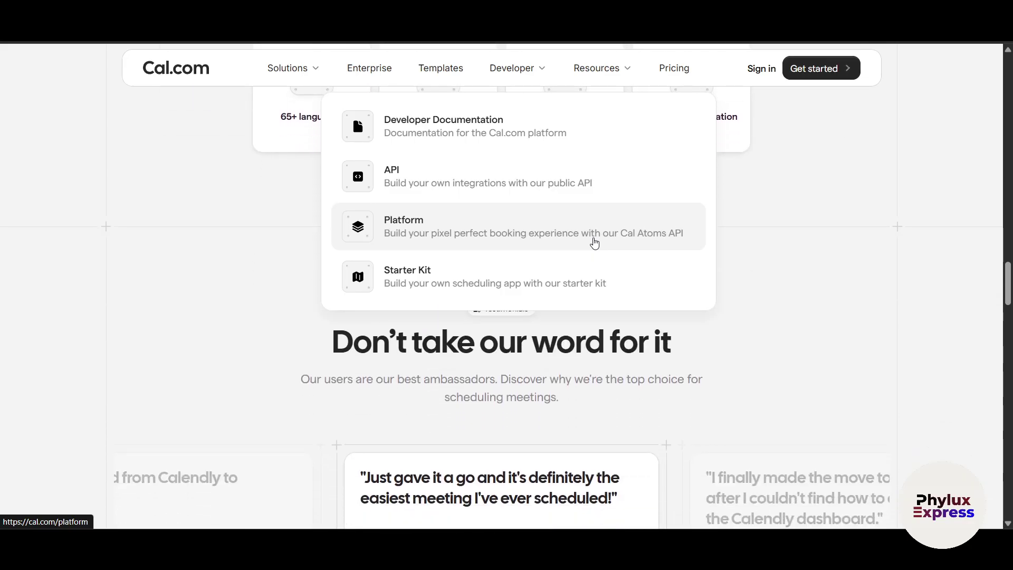
{"action": "scroll", "coordinate": [595, 242], "scroll_direction": "down", "scroll_amount": 2}
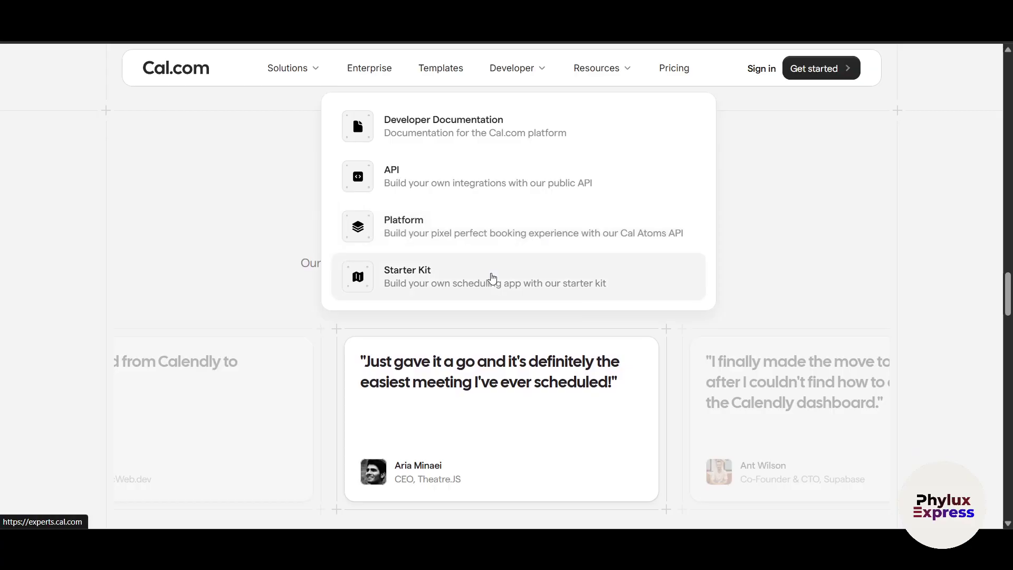
{"action": "scroll", "coordinate": [490, 278], "scroll_direction": "up", "scroll_amount": 8}
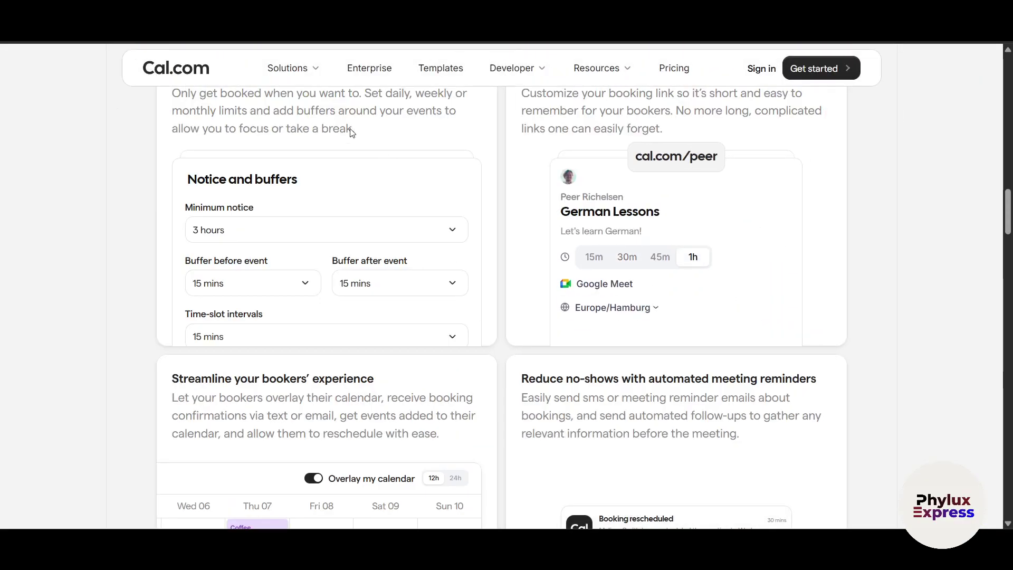
{"action": "scroll", "coordinate": [351, 132], "scroll_direction": "up", "scroll_amount": 15}
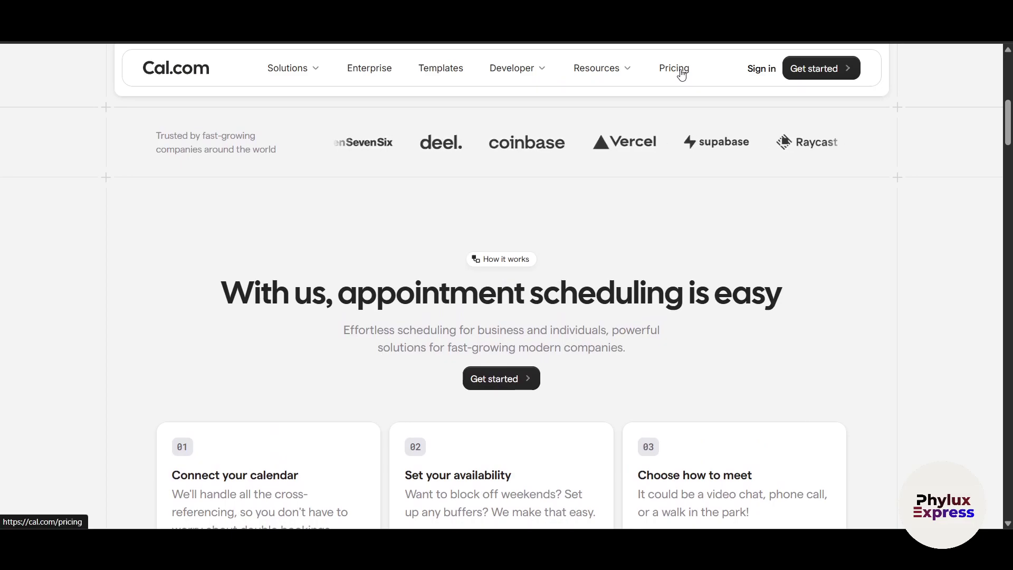
Step: Go to the Pricing page and review the plan prices
{"action": "left_click", "coordinate": [681, 74]}
{"action": "scroll", "coordinate": [866, 238], "scroll_direction": "down", "scroll_amount": 5}
{"action": "scroll", "coordinate": [203, 444], "scroll_direction": "down", "scroll_amount": 3}
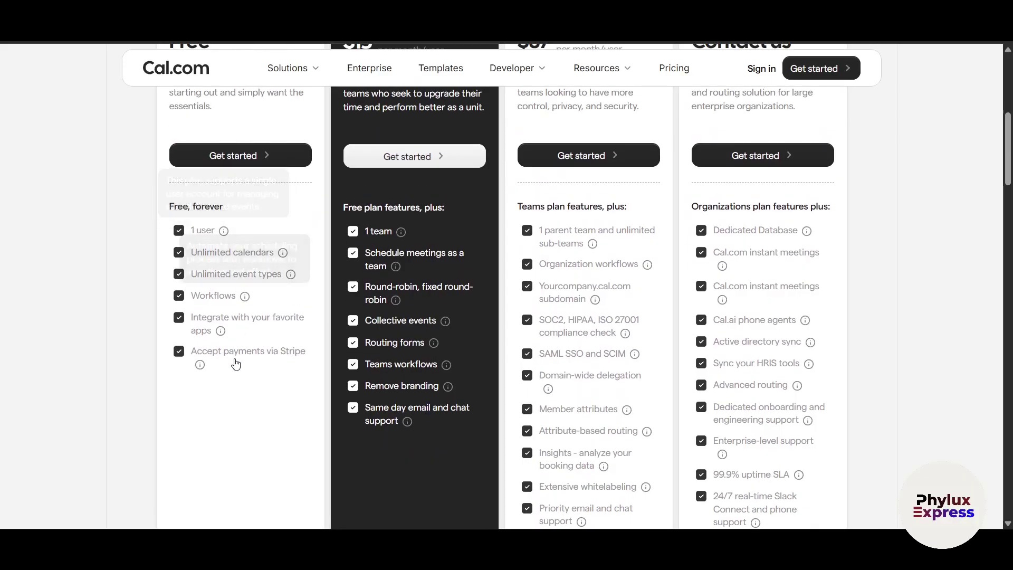
{"action": "scroll", "coordinate": [227, 426], "scroll_direction": "up", "scroll_amount": 2}
{"action": "scroll", "coordinate": [229, 427], "scroll_direction": "down", "scroll_amount": 1}
{"action": "scroll", "coordinate": [211, 420], "scroll_direction": "up", "scroll_amount": 3}
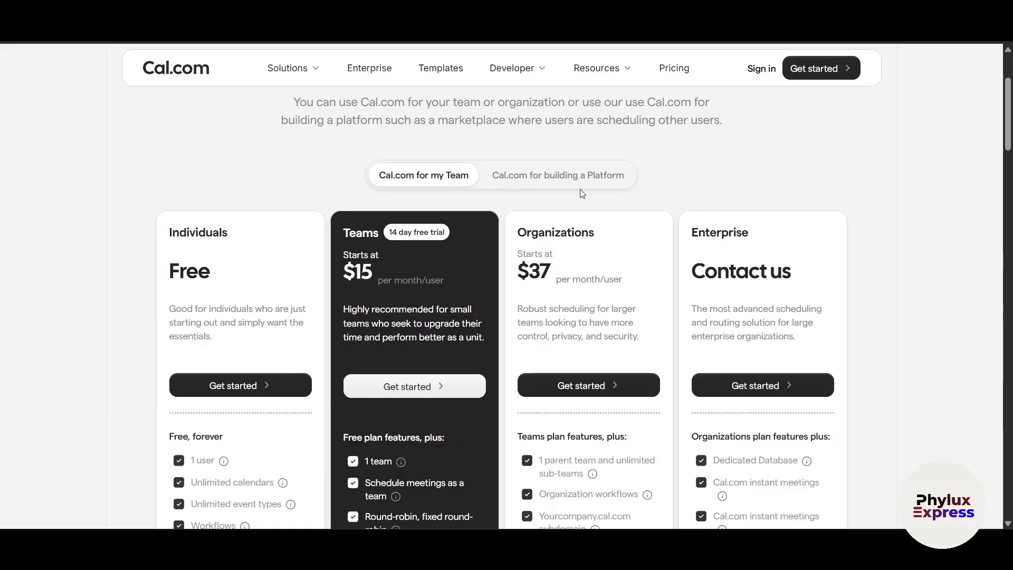
{"action": "scroll", "coordinate": [707, 297], "scroll_direction": "down", "scroll_amount": 3}
Step: Start the free Individuals sign-up and grant Cal.com full access to the Google calendars
{"action": "left_click", "coordinate": [222, 275]}
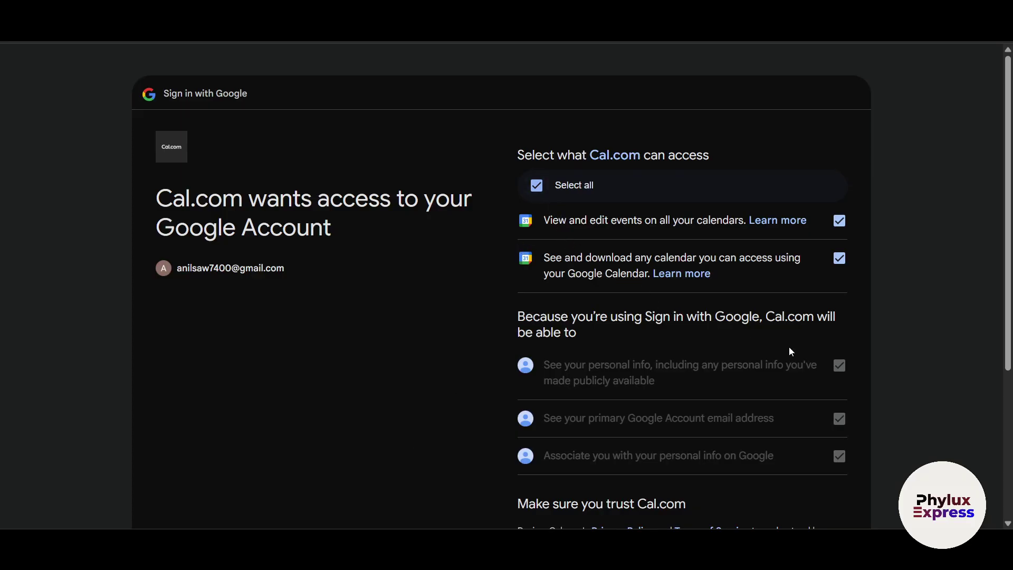
{"action": "scroll", "coordinate": [929, 372], "scroll_direction": "down", "scroll_amount": 3}
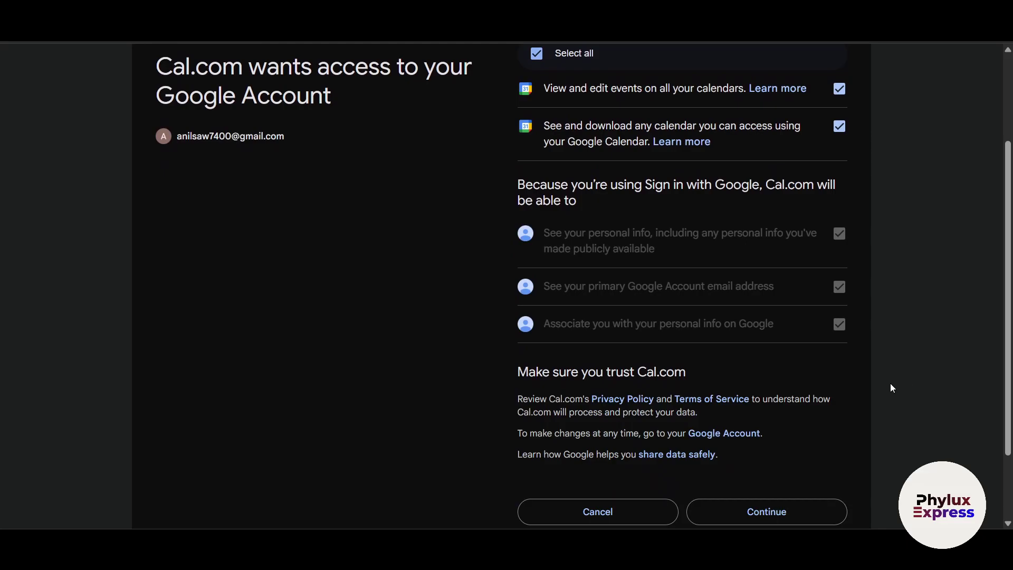
{"action": "scroll", "coordinate": [866, 391], "scroll_direction": "down", "scroll_amount": 2}
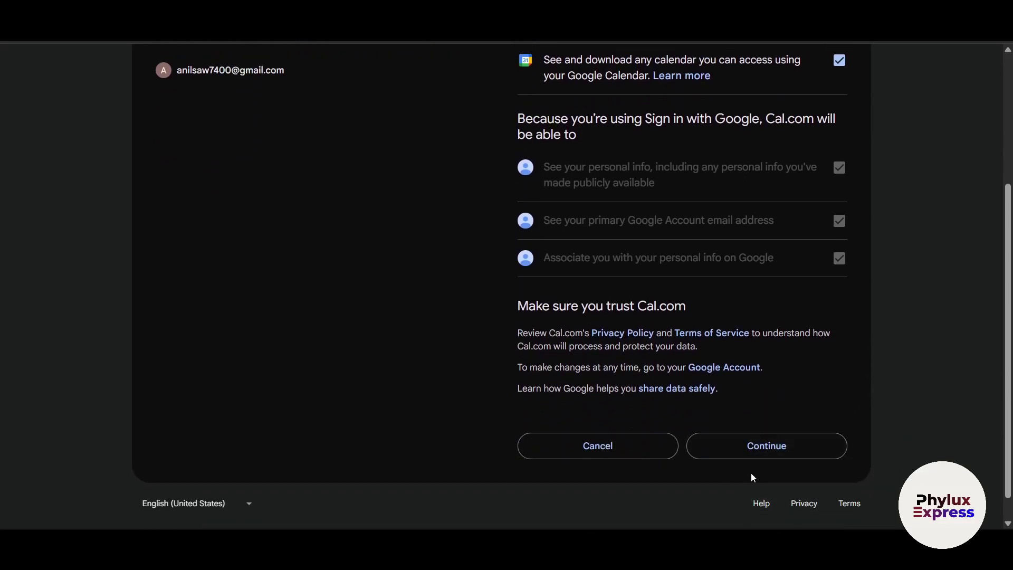
{"action": "left_click", "coordinate": [764, 452]}
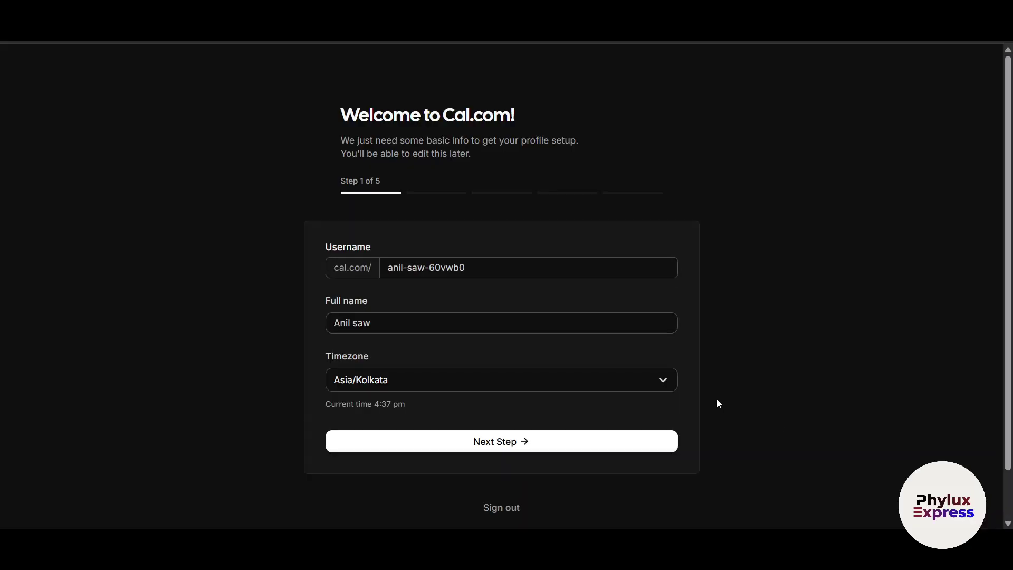
Step: Replace the suggested username with the user's own and copy it into Full name
{"action": "left_click_drag", "start_coordinate": [501, 267], "coordinate": [381, 264]}
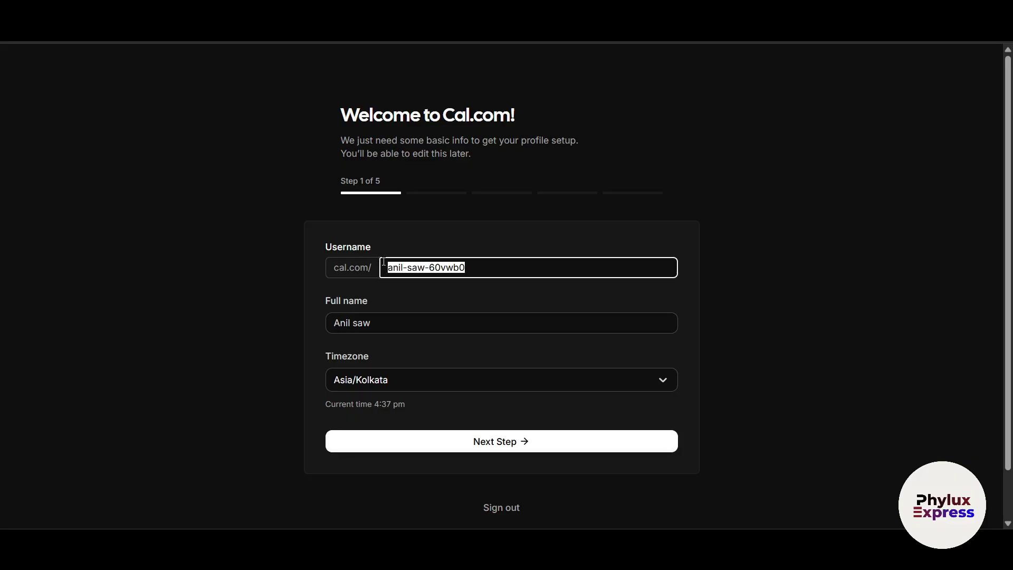
{"action": "type", "text": "ronronwa"}
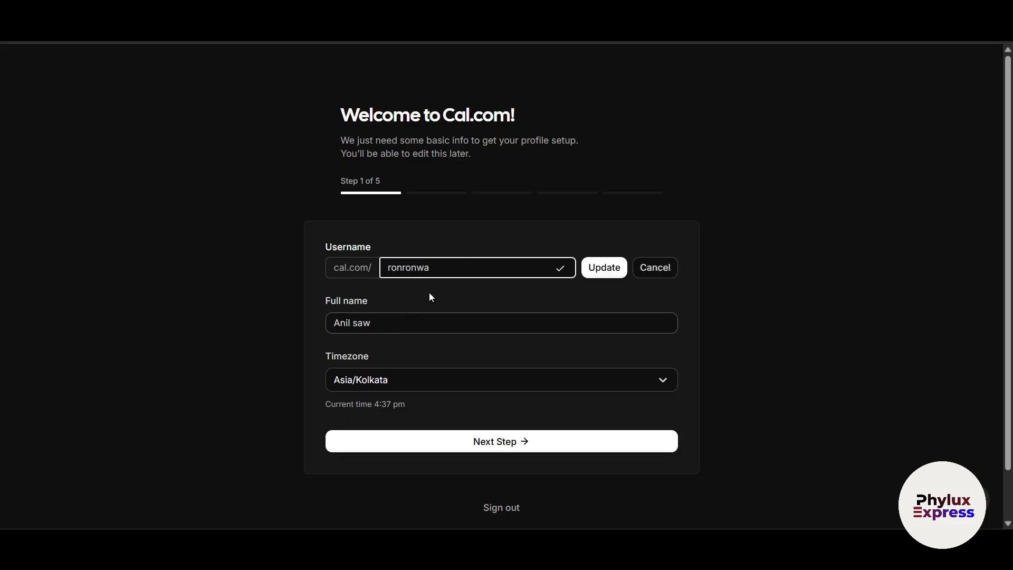
{"action": "key", "text": "ctrl+a"}
{"action": "key", "text": "ctrl+c"}
{"action": "left_click", "coordinate": [398, 326]}
{"action": "key", "text": "ctrl+a"}
{"action": "key", "text": "ctrl+v"}
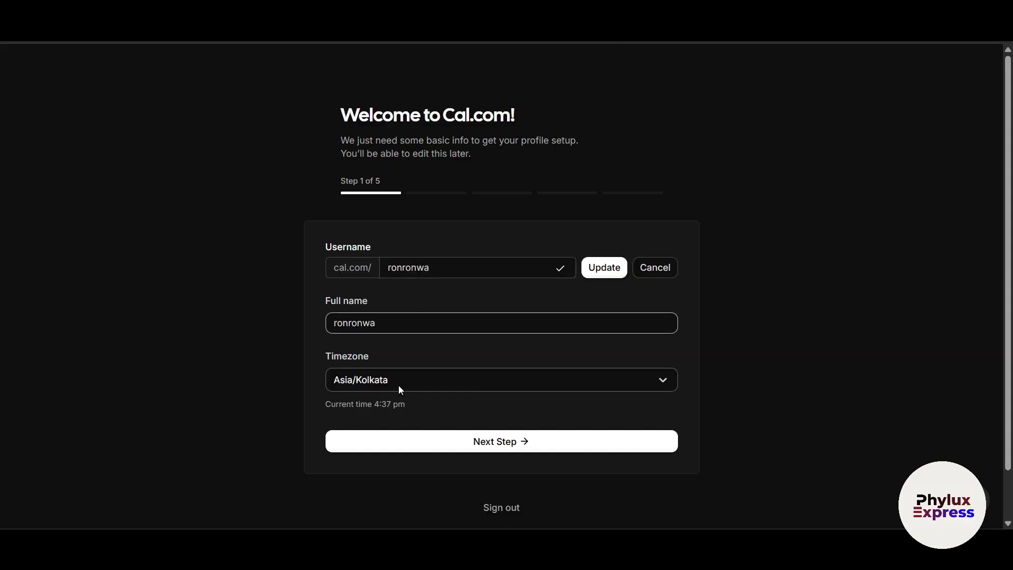
{"action": "key", "text": "shift+Tab"}
{"action": "type", "text": "p"}
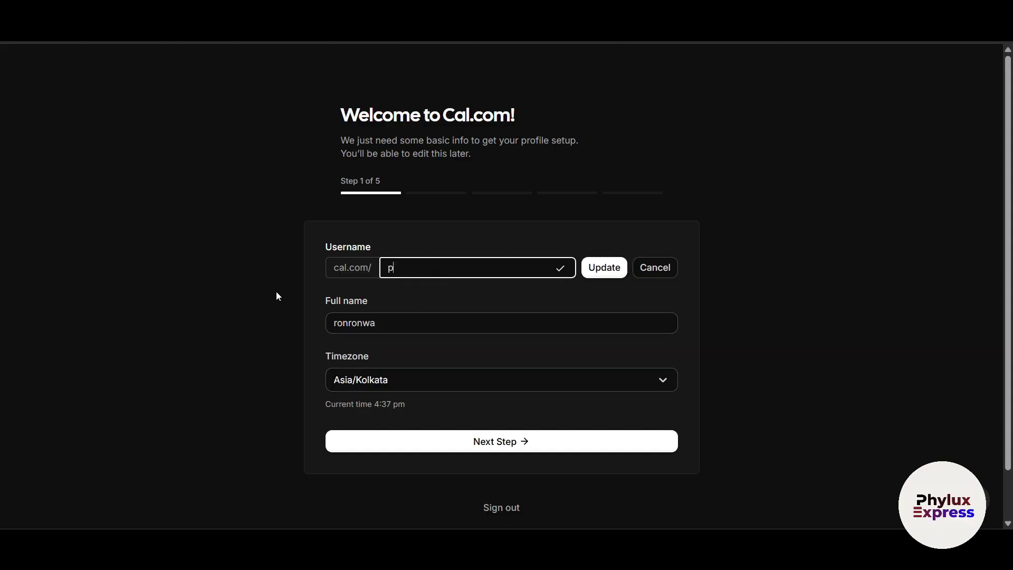
{"action": "type", "text": "hyluxexpress"}
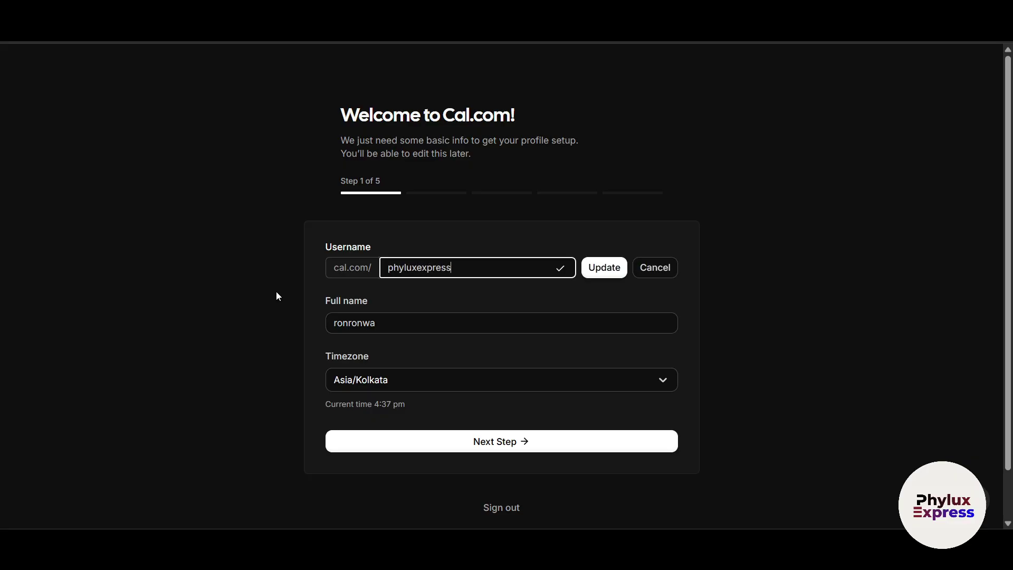
Step: Apply the new username and confirm the change
{"action": "left_click", "coordinate": [605, 270]}
{"action": "left_click", "coordinate": [594, 339]}
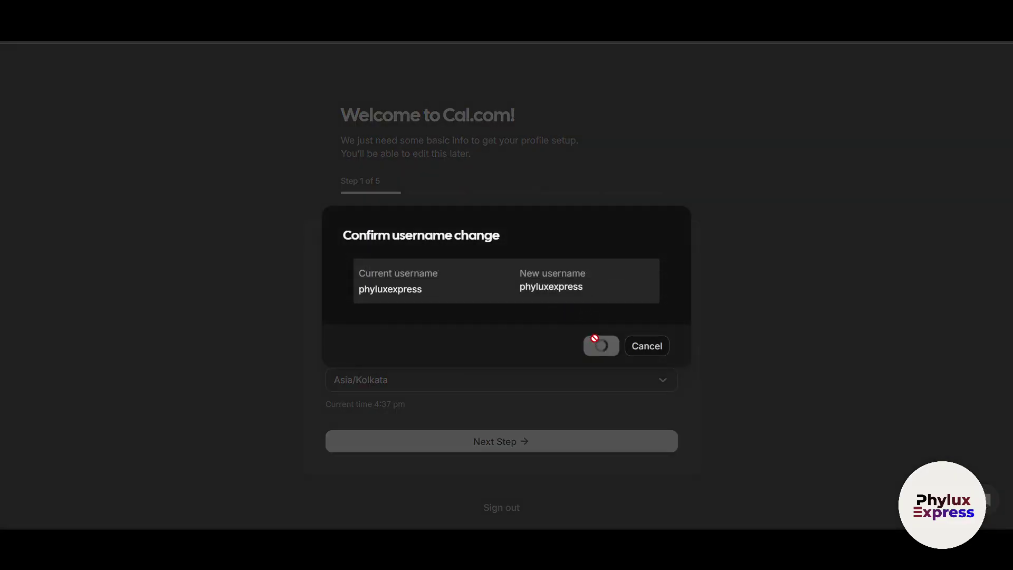
{"action": "scroll", "coordinate": [404, 340], "scroll_direction": "down", "scroll_amount": 1}
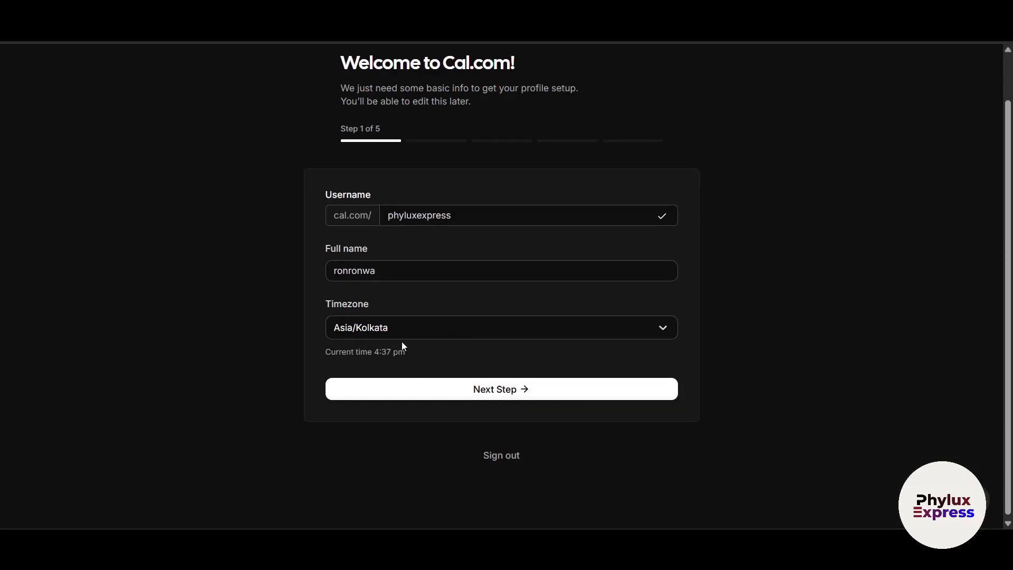
Step: Keep Google Calendar connected and continue to Step 3, Connect your video apps
{"action": "left_click", "coordinate": [423, 387]}
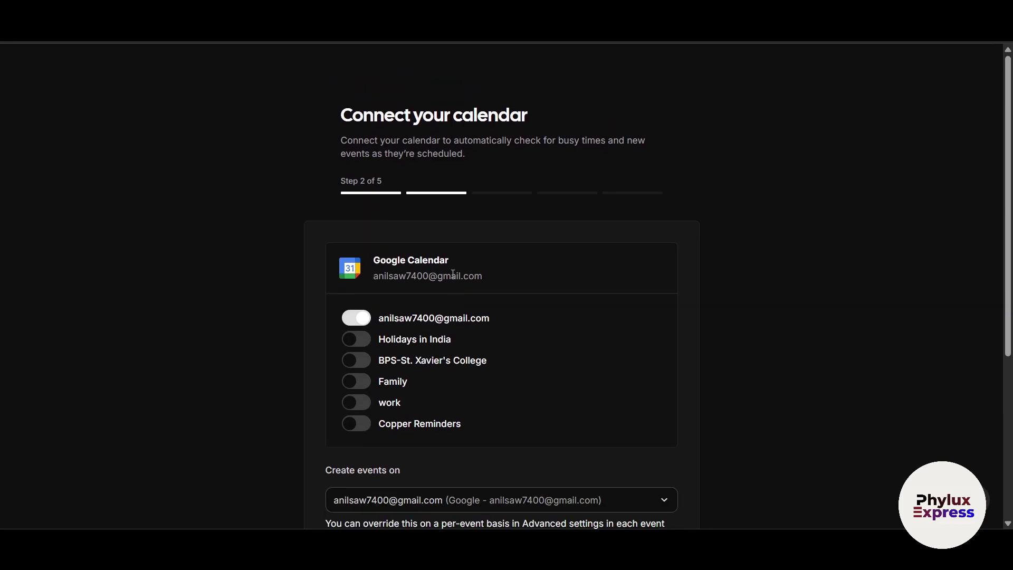
{"action": "scroll", "coordinate": [453, 273], "scroll_direction": "down", "scroll_amount": 2}
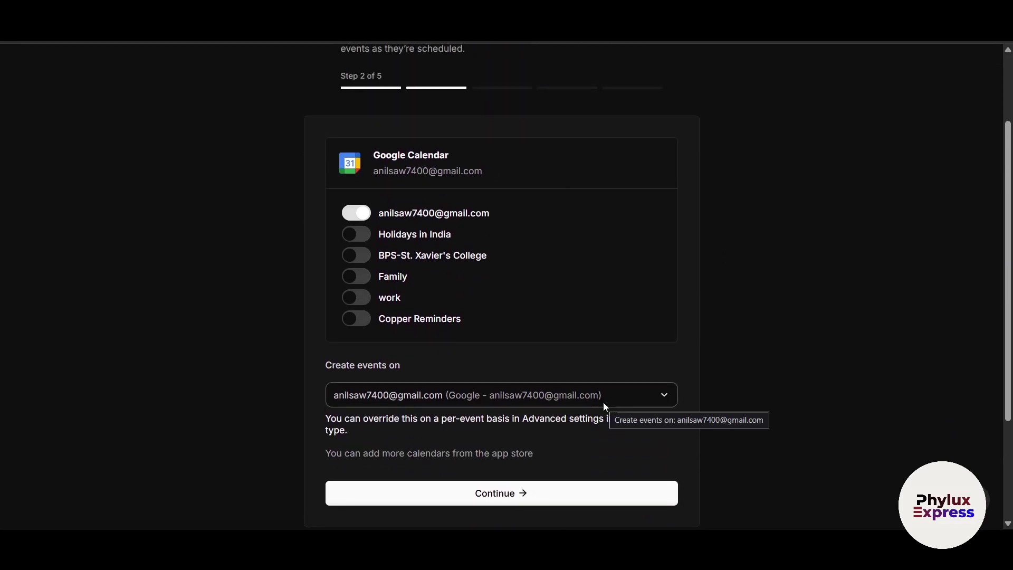
{"action": "scroll", "coordinate": [580, 369], "scroll_direction": "up", "scroll_amount": 1}
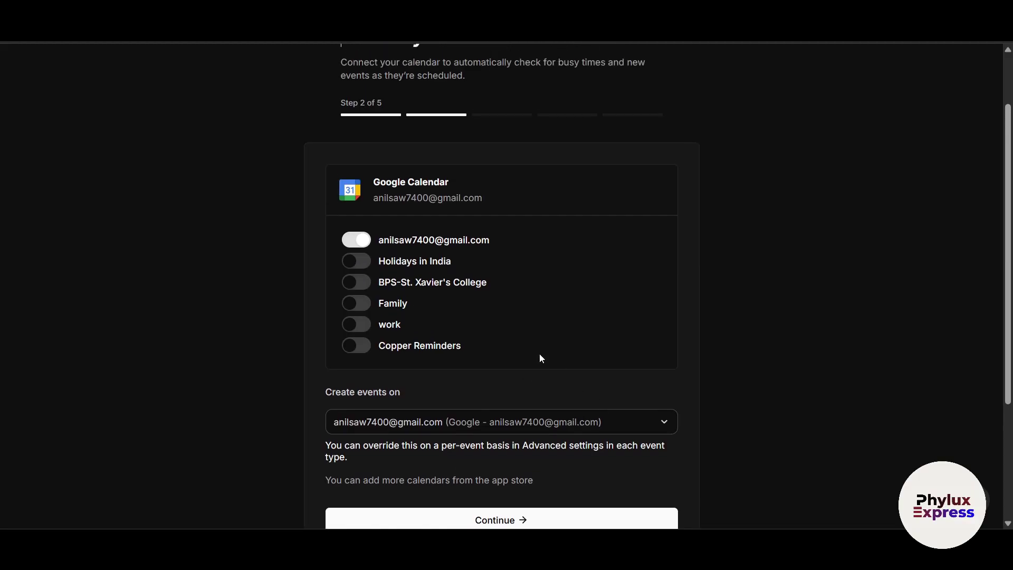
{"action": "scroll", "coordinate": [474, 254], "scroll_direction": "up", "scroll_amount": 2}
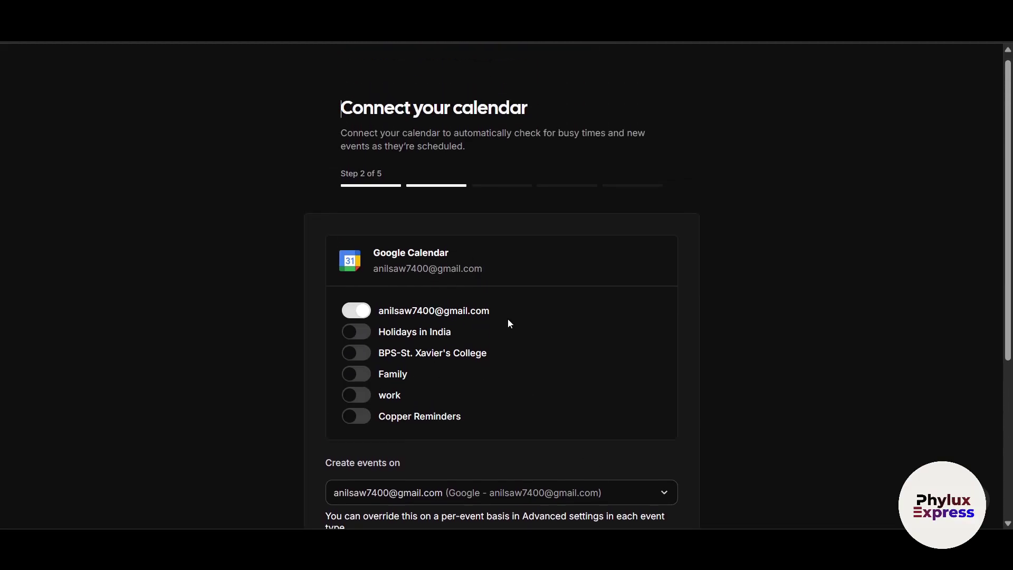
{"action": "scroll", "coordinate": [730, 336], "scroll_direction": "down", "scroll_amount": 2}
{"action": "scroll", "coordinate": [730, 338], "scroll_direction": "down", "scroll_amount": 5}
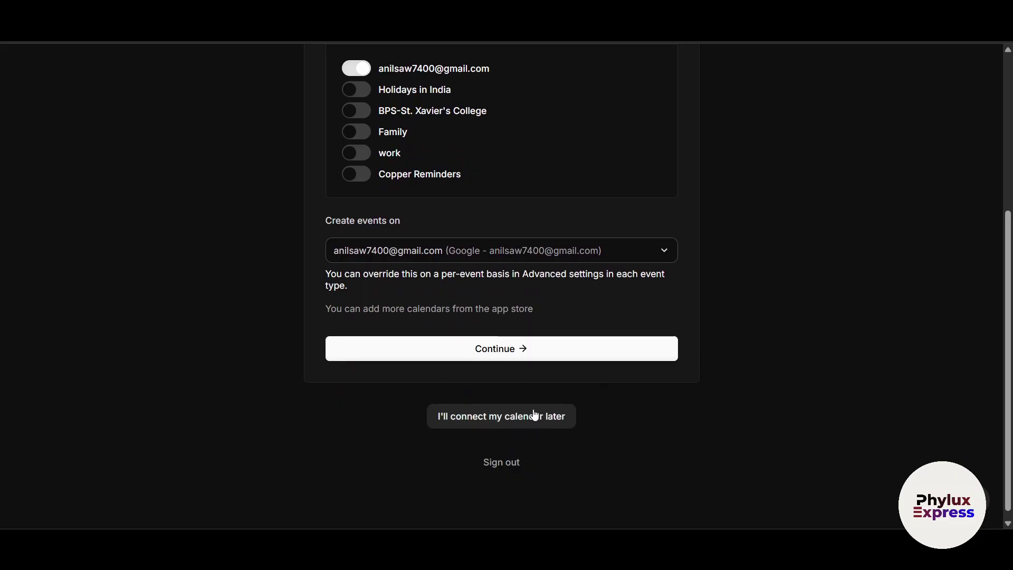
{"action": "left_click", "coordinate": [484, 348]}
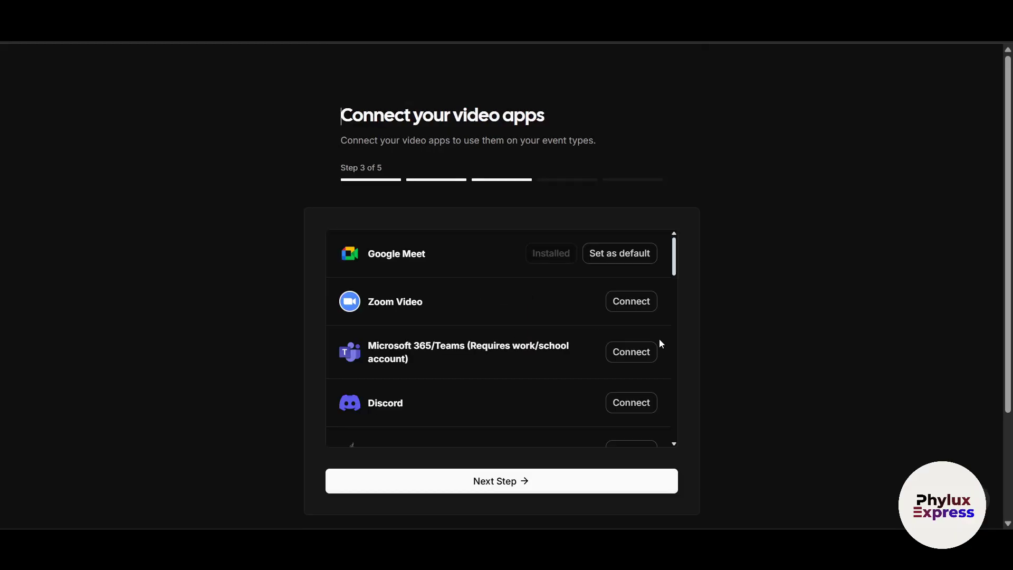
Step: Skip past the video apps, with Google Meet installed, to the Mon–Fri 9:00am–5:00pm availability
{"action": "scroll", "coordinate": [467, 294], "scroll_direction": "down", "scroll_amount": 1}
{"action": "scroll", "coordinate": [438, 306], "scroll_direction": "up", "scroll_amount": 1}
{"action": "scroll", "coordinate": [432, 327], "scroll_direction": "down", "scroll_amount": 2}
{"action": "scroll", "coordinate": [427, 346], "scroll_direction": "down", "scroll_amount": 10}
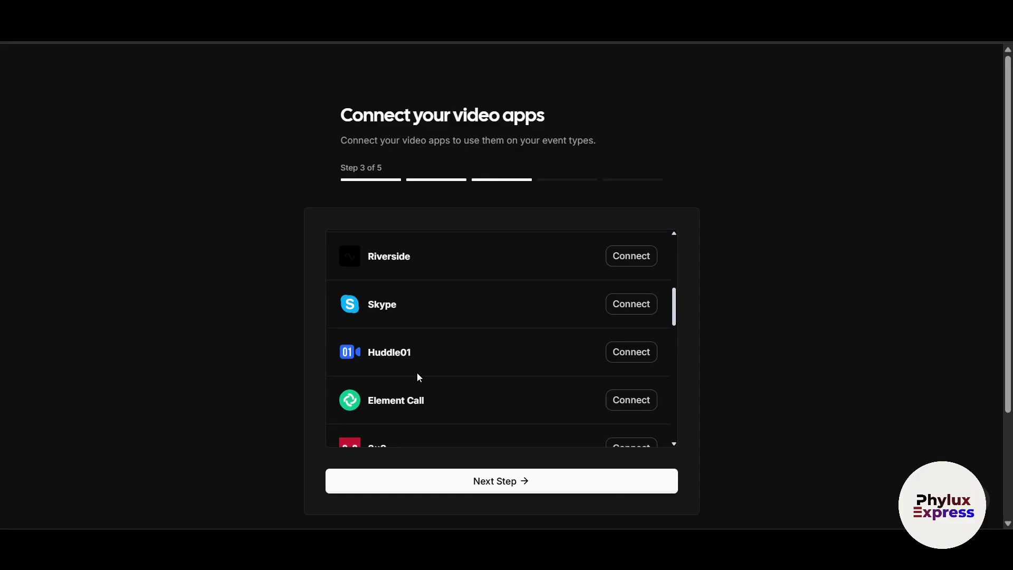
{"action": "scroll", "coordinate": [418, 375], "scroll_direction": "down", "scroll_amount": 6}
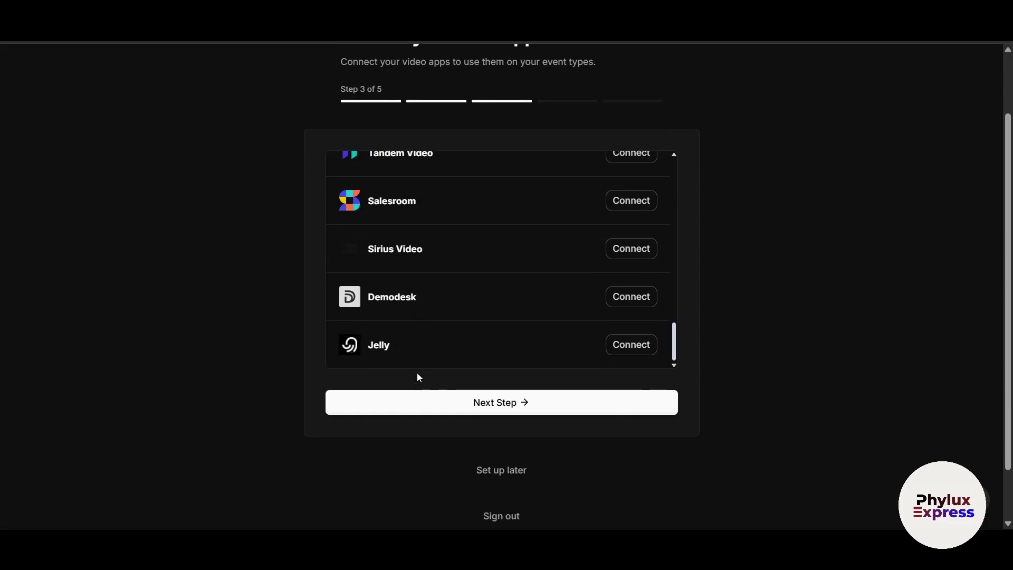
{"action": "left_click", "coordinate": [505, 405]}
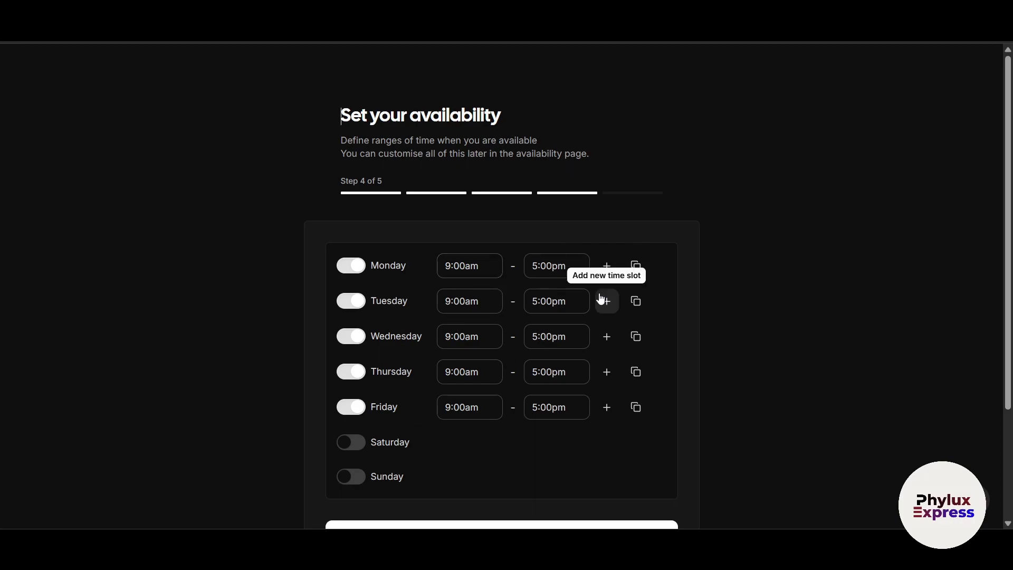
{"action": "scroll", "coordinate": [606, 433], "scroll_direction": "down", "scroll_amount": 2}
{"action": "scroll", "coordinate": [606, 434], "scroll_direction": "down", "scroll_amount": 1}
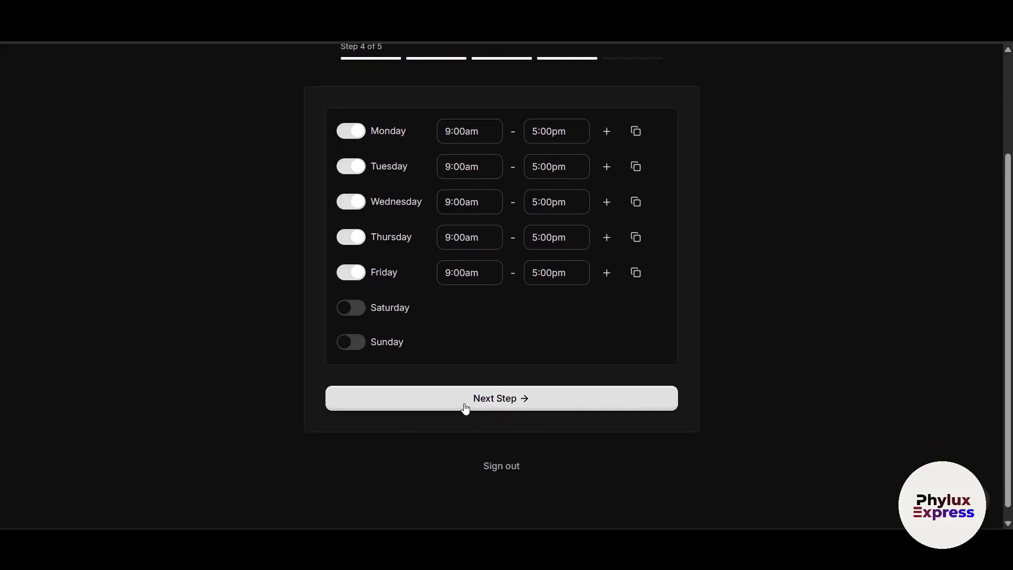
Step: Keep the Mon–Fri 9am–5pm hours, skip the profile photo and bio, and finish onboarding
{"action": "left_click", "coordinate": [525, 401]}
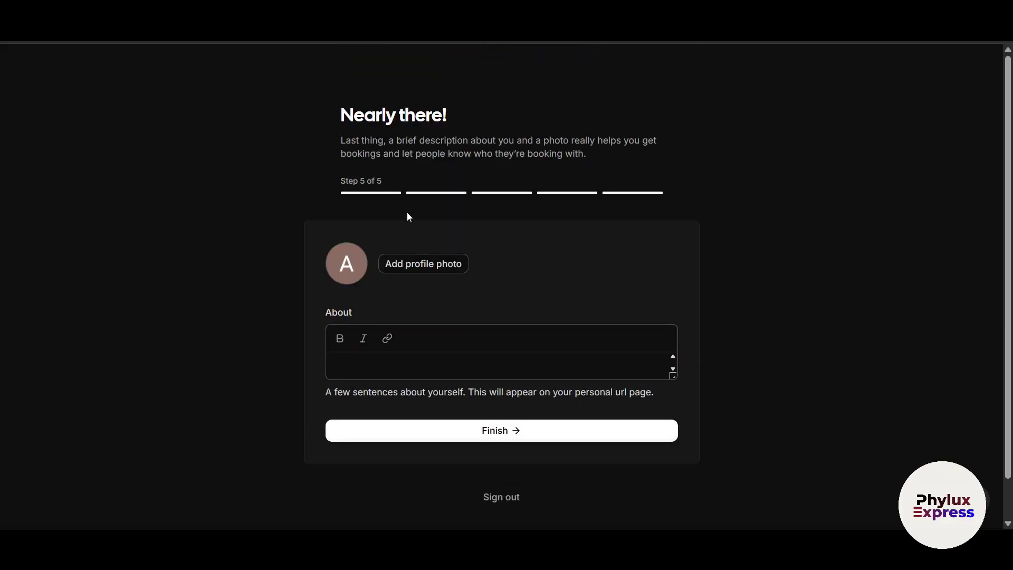
{"action": "left_click", "coordinate": [413, 273]}
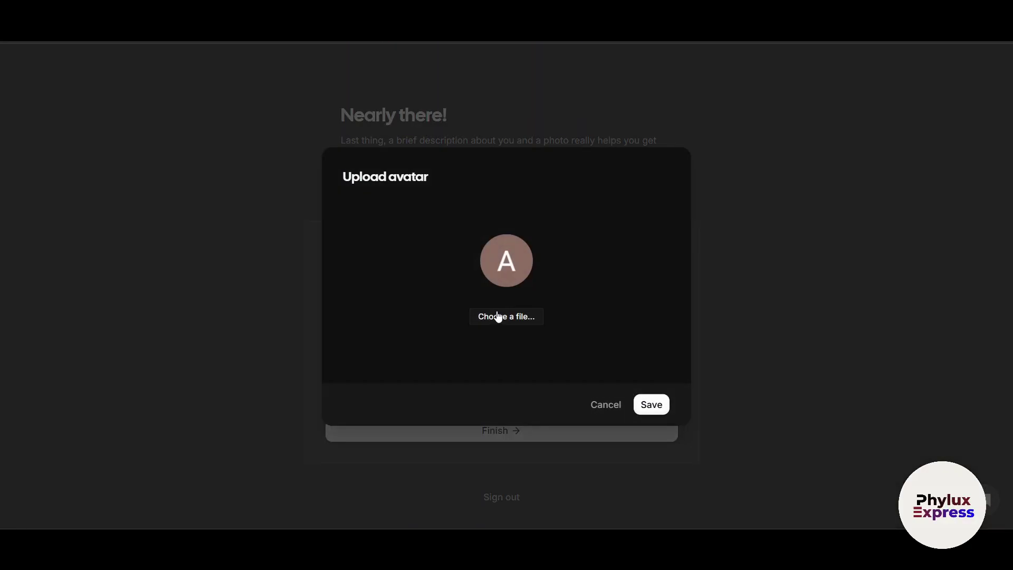
{"action": "key", "text": "Escape"}
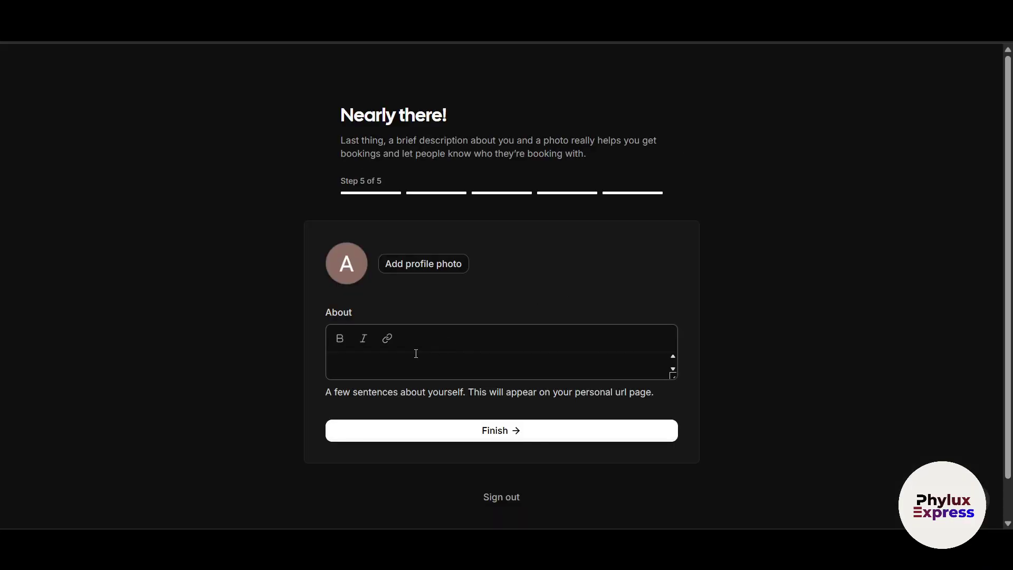
{"action": "left_click", "coordinate": [396, 362]}
{"action": "scroll", "coordinate": [377, 368], "scroll_direction": "down", "scroll_amount": 1}
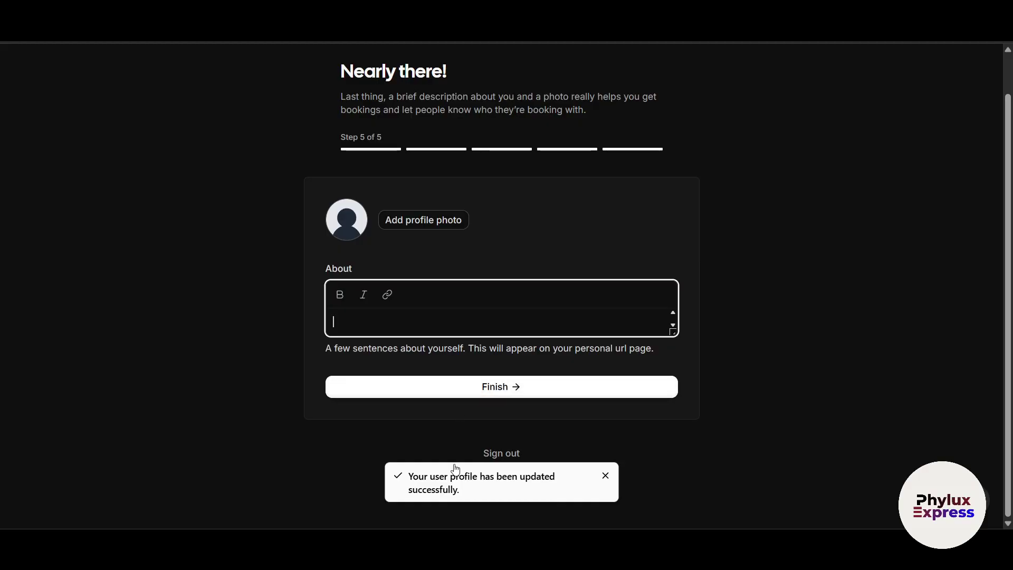
{"action": "left_click", "coordinate": [444, 390]}
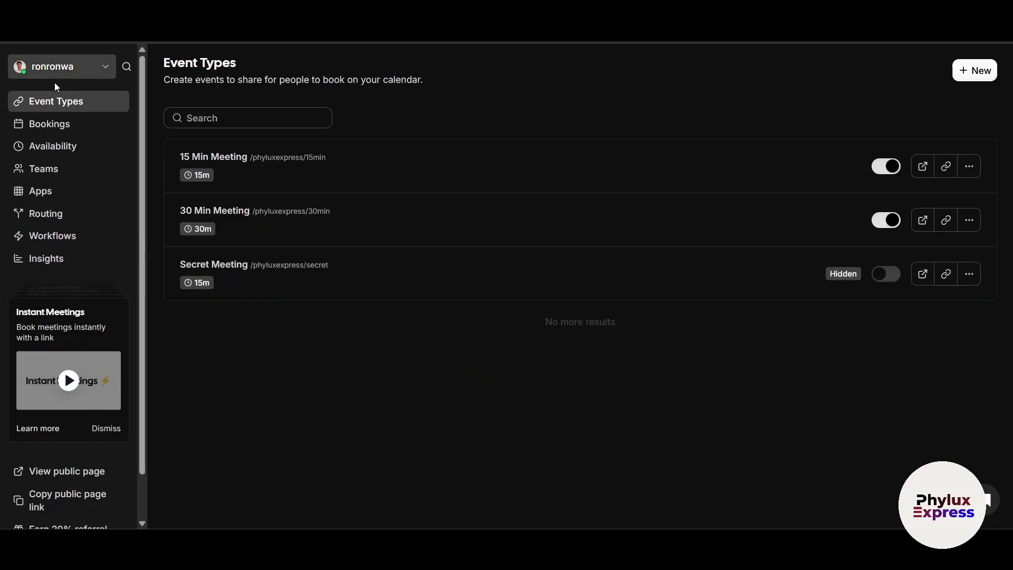
{"action": "left_click", "coordinate": [108, 68]}
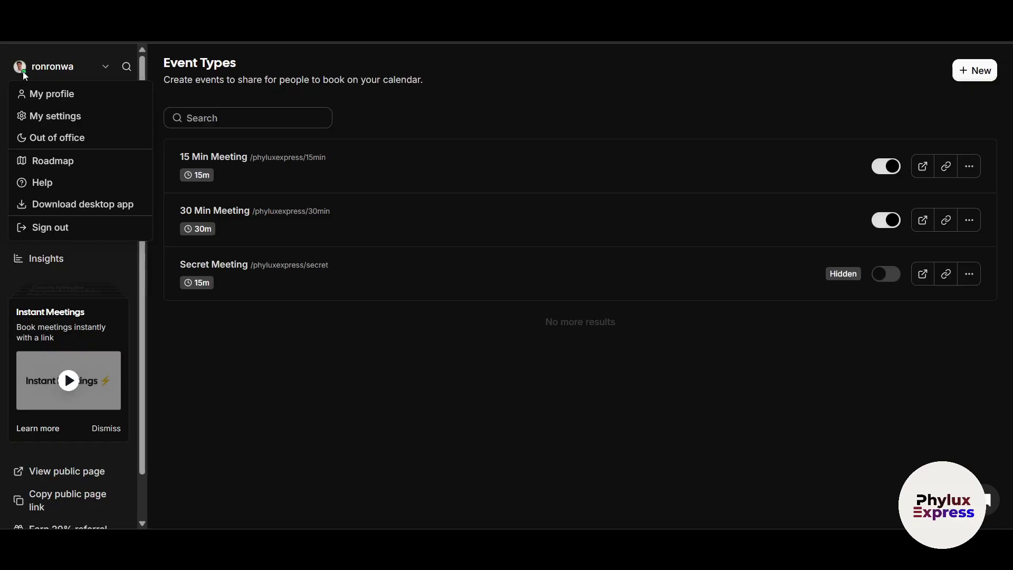
{"action": "left_click", "coordinate": [74, 120]}
{"action": "scroll", "coordinate": [577, 298], "scroll_direction": "down", "scroll_amount": 3}
{"action": "scroll", "coordinate": [96, 166], "scroll_direction": "up", "scroll_amount": 1}
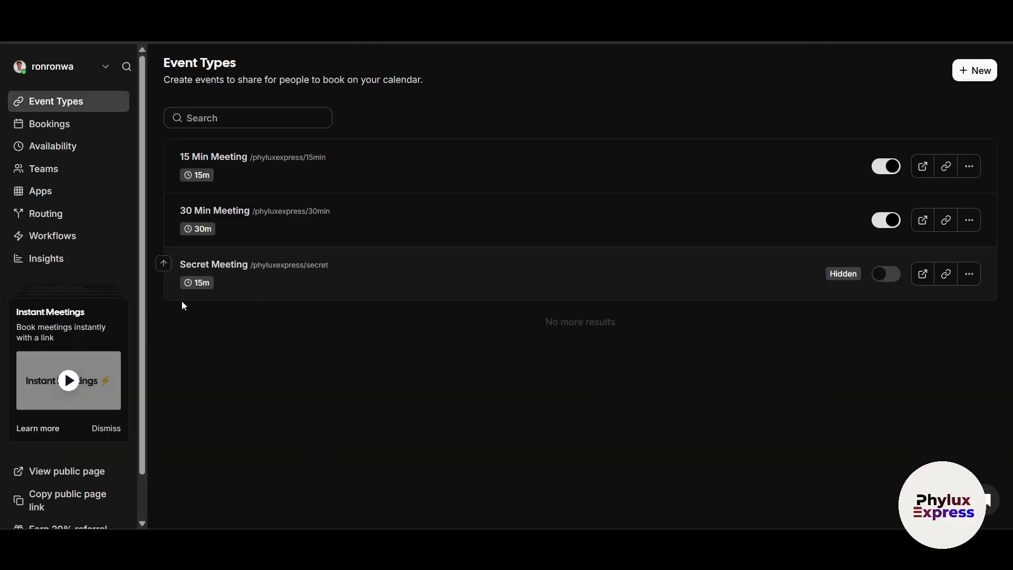
{"action": "scroll", "coordinate": [98, 446], "scroll_direction": "down", "scroll_amount": 1}
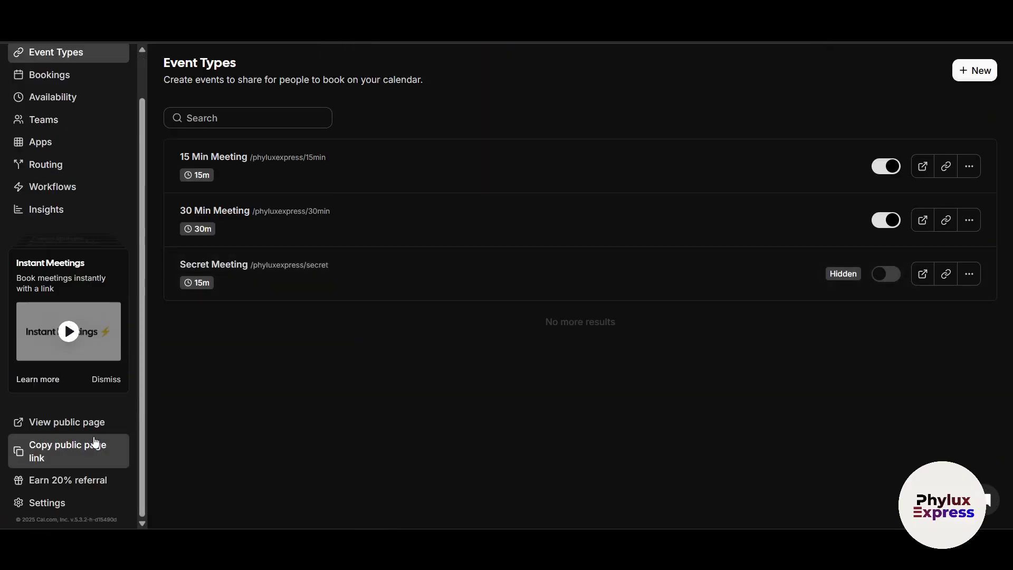
{"action": "scroll", "coordinate": [96, 442], "scroll_direction": "up", "scroll_amount": 1}
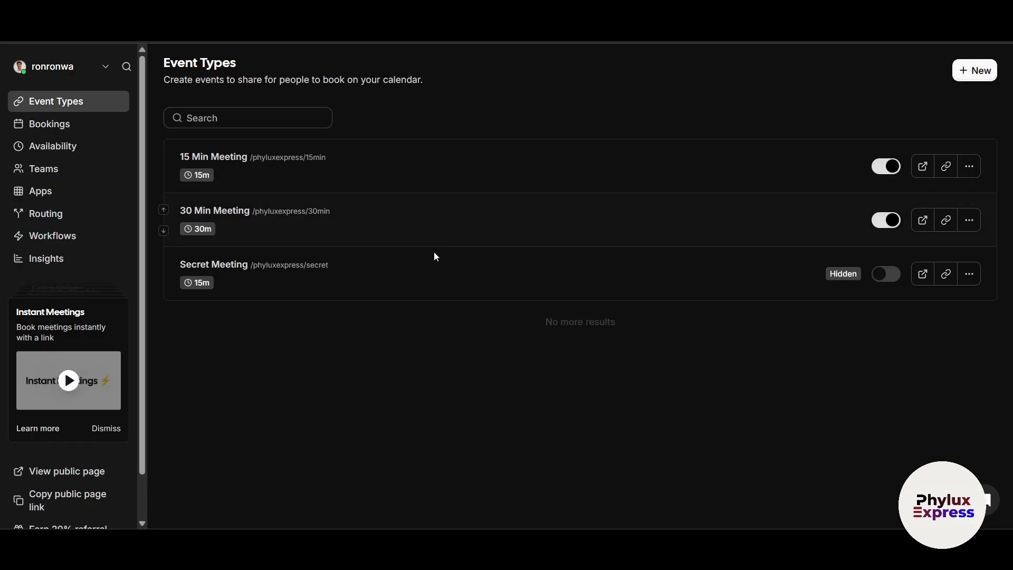
Step: Create a new event type titled 'Quick meet', 20 minutes long, at URL quick-meet
{"action": "left_click", "coordinate": [974, 70]}
{"action": "left_click", "coordinate": [395, 190]}
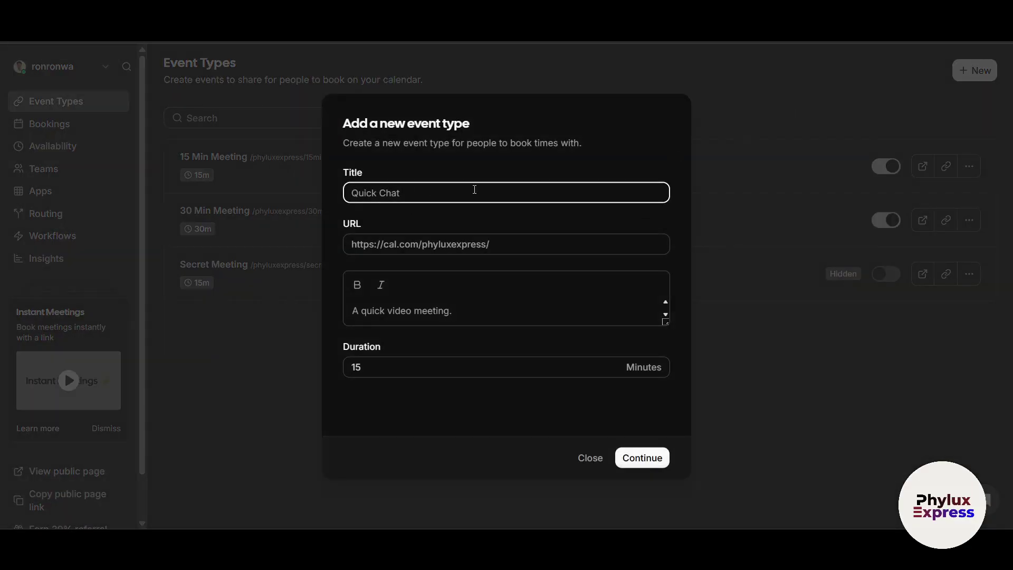
{"action": "left_click", "coordinate": [529, 240]}
{"action": "left_click", "coordinate": [415, 198]}
{"action": "type", "text": "Quick meet"}
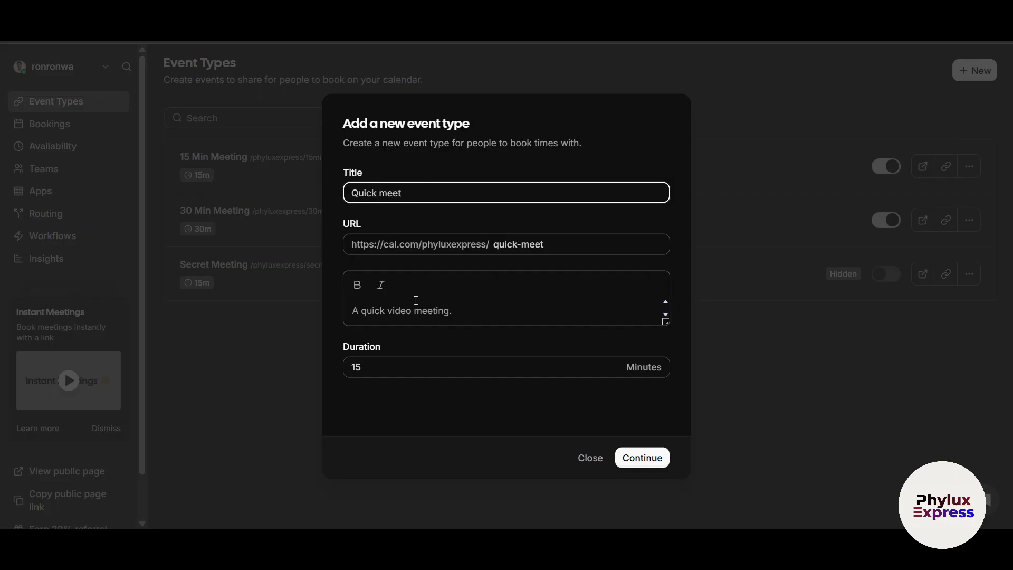
{"action": "left_click", "coordinate": [608, 365]}
{"action": "left_click", "coordinate": [608, 365]}
{"action": "left_click", "coordinate": [608, 365]}
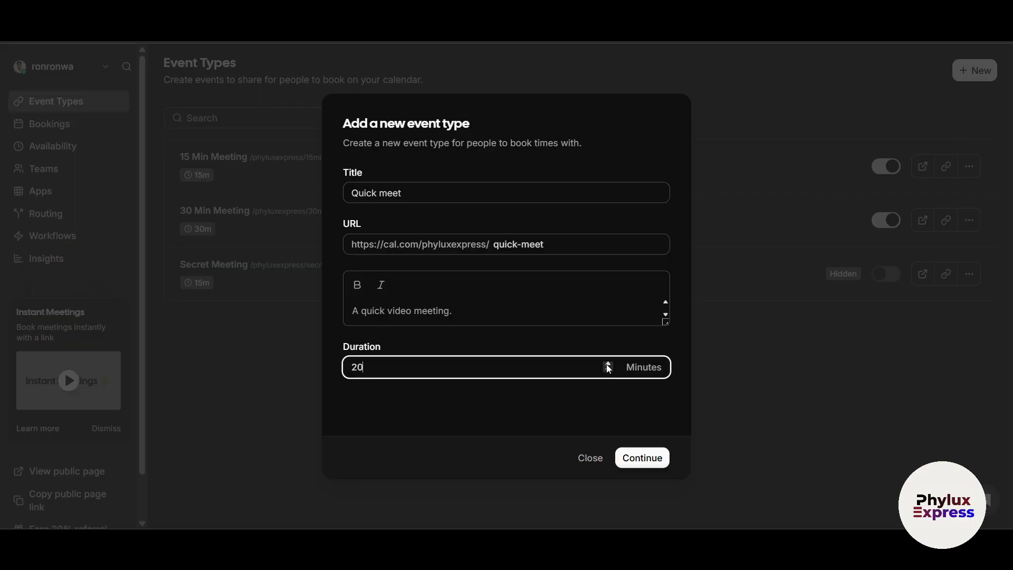
{"action": "left_click", "coordinate": [664, 450]}
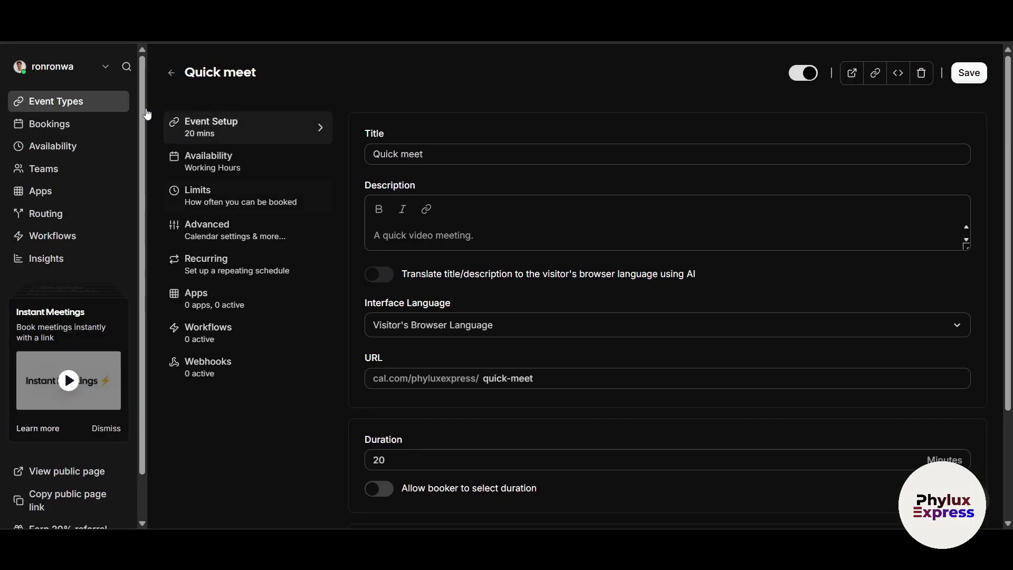
Step: Open the copied Quick meet booking link in a new browser tab
{"action": "left_click", "coordinate": [875, 73]}
{"action": "key", "text": "ctrl+t"}
{"action": "key", "text": "ctrl+v"}
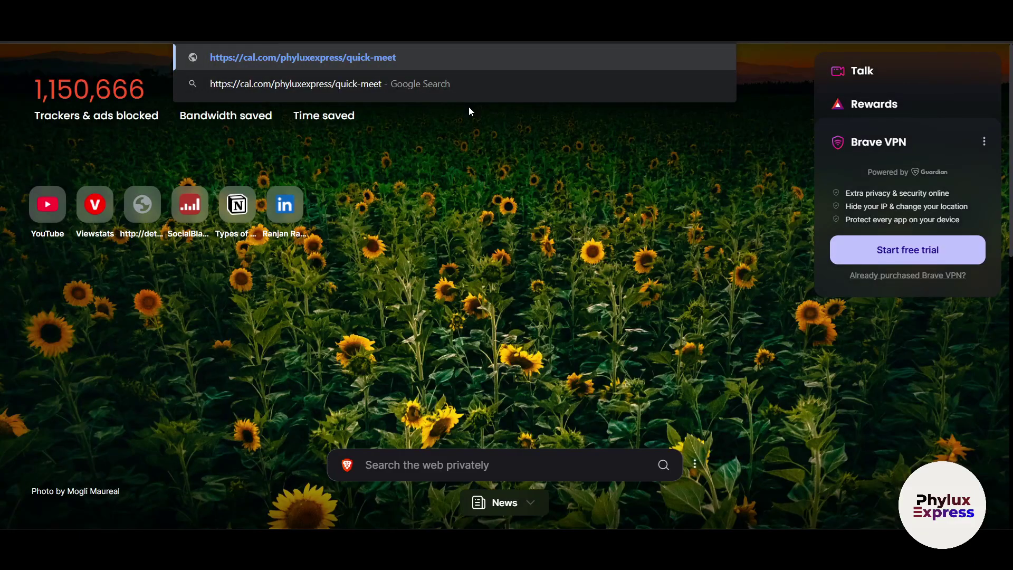
{"action": "key", "text": "Return"}
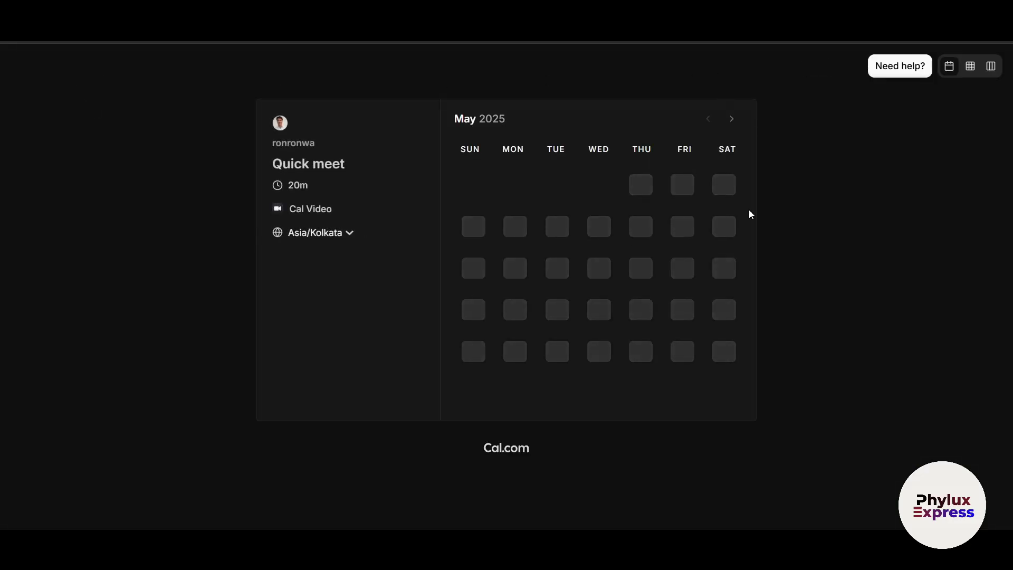
Step: Book the Thursday, May 22, 2025 10:40am slot and open the Cal Video call
{"action": "scroll", "coordinate": [828, 328], "scroll_direction": "down", "scroll_amount": 3}
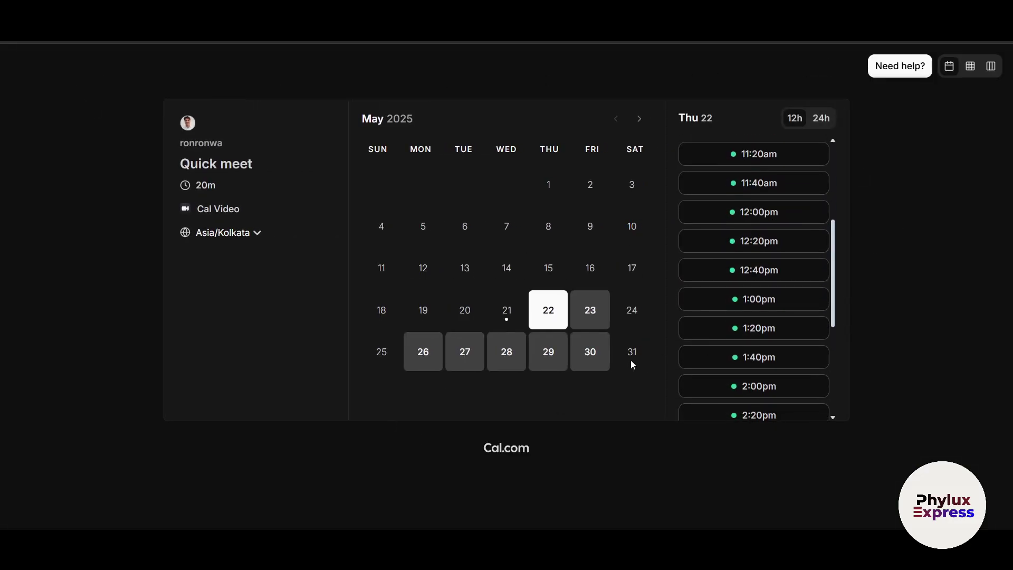
{"action": "scroll", "coordinate": [756, 311], "scroll_direction": "up", "scroll_amount": 3}
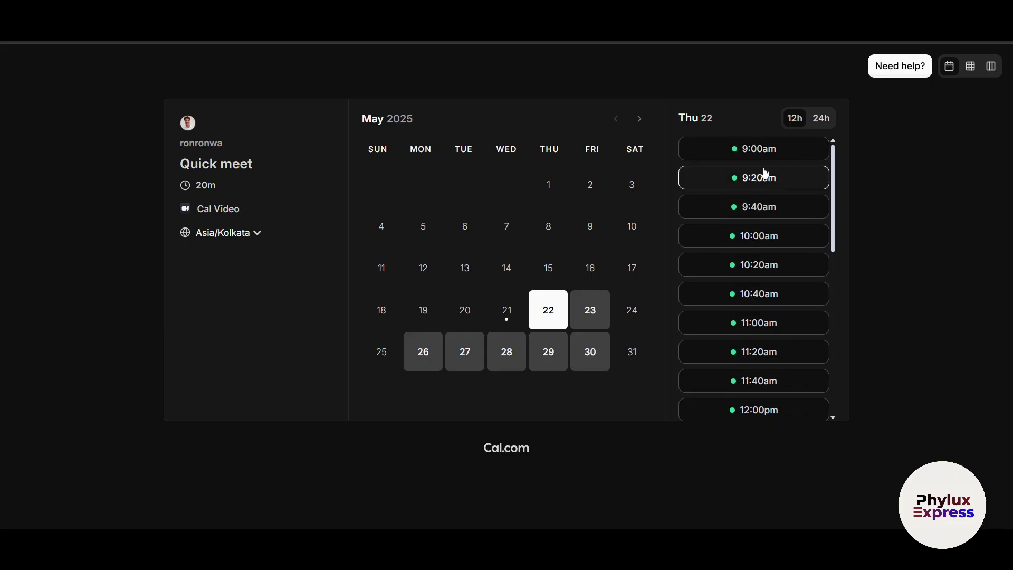
{"action": "left_click", "coordinate": [766, 301]}
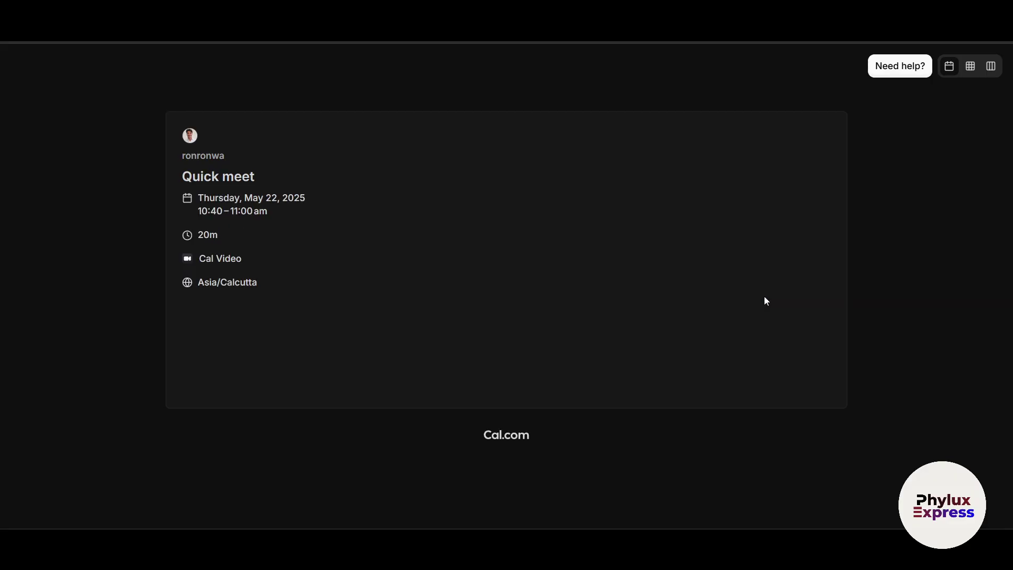
{"action": "left_click", "coordinate": [710, 381]}
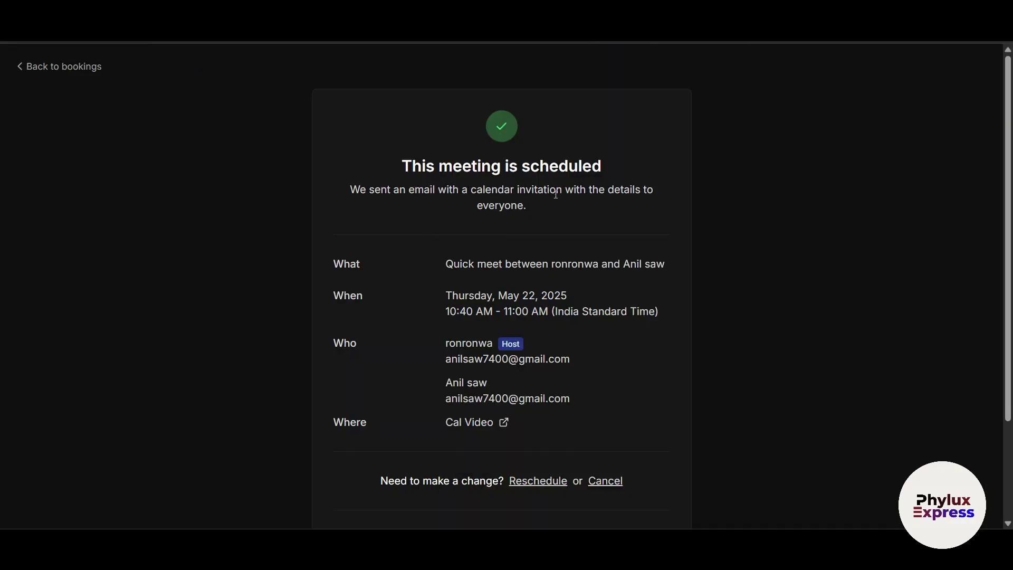
{"action": "scroll", "coordinate": [432, 259], "scroll_direction": "down", "scroll_amount": 2}
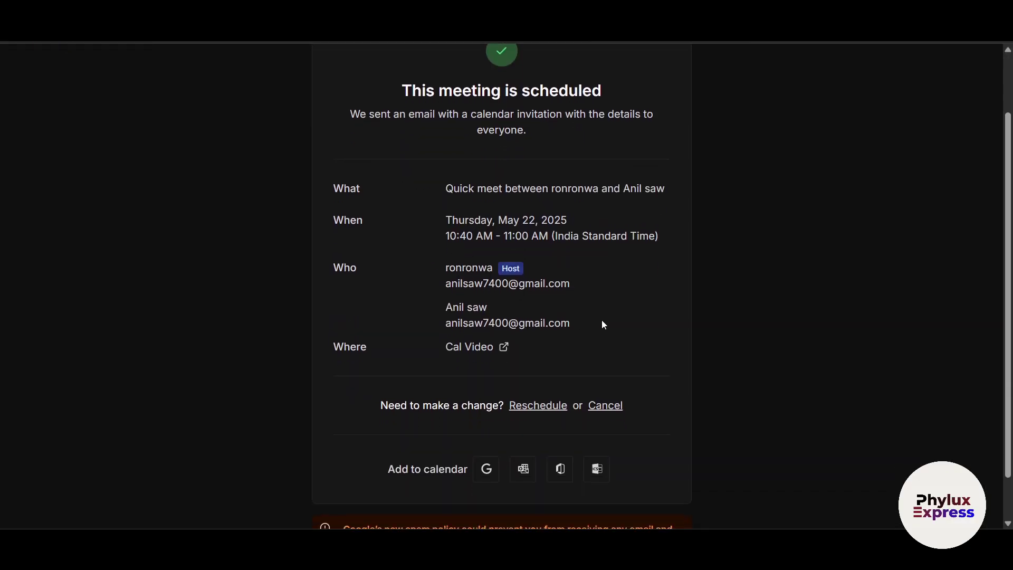
{"action": "scroll", "coordinate": [500, 248], "scroll_direction": "down", "scroll_amount": 1}
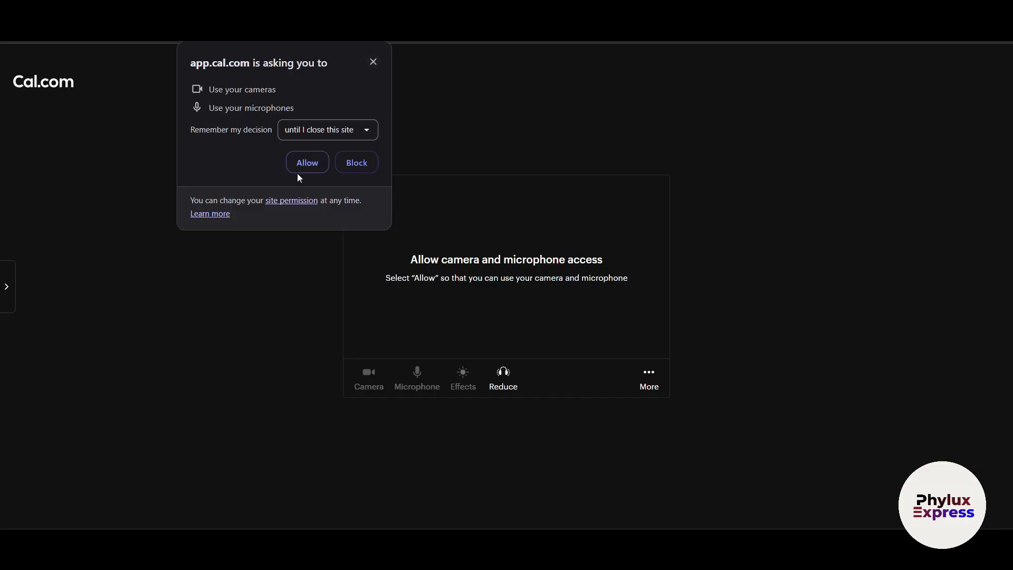
Step: Allow the Cal Video call to use the camera and microphone
{"action": "left_click", "coordinate": [307, 163]}
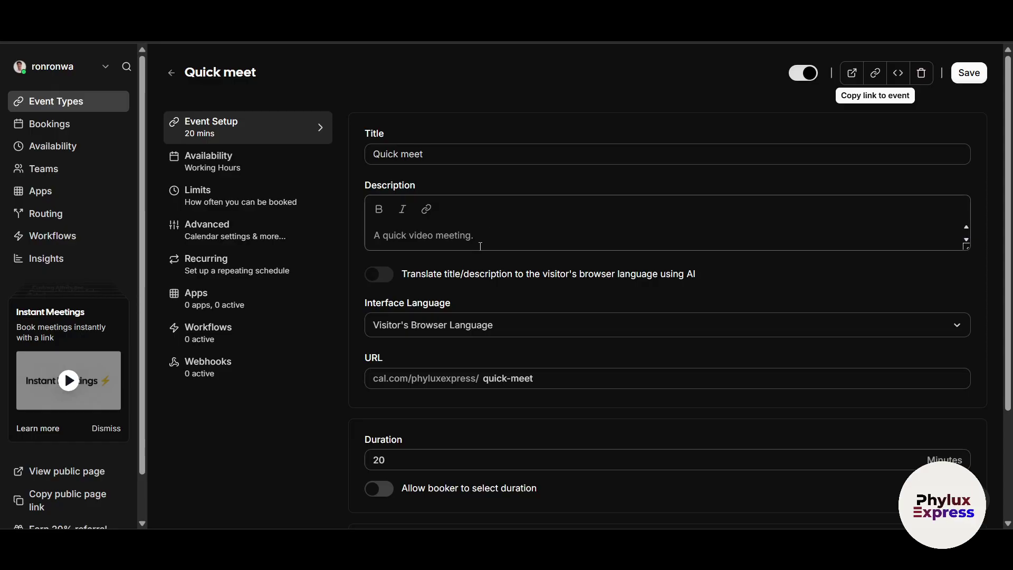
Step: Look through Quick meet's Availability, Limits, Advanced and Recurring sections, then open its Apps section
{"action": "scroll", "coordinate": [215, 203], "scroll_direction": "down", "scroll_amount": 1}
{"action": "scroll", "coordinate": [226, 154], "scroll_direction": "up", "scroll_amount": 1}
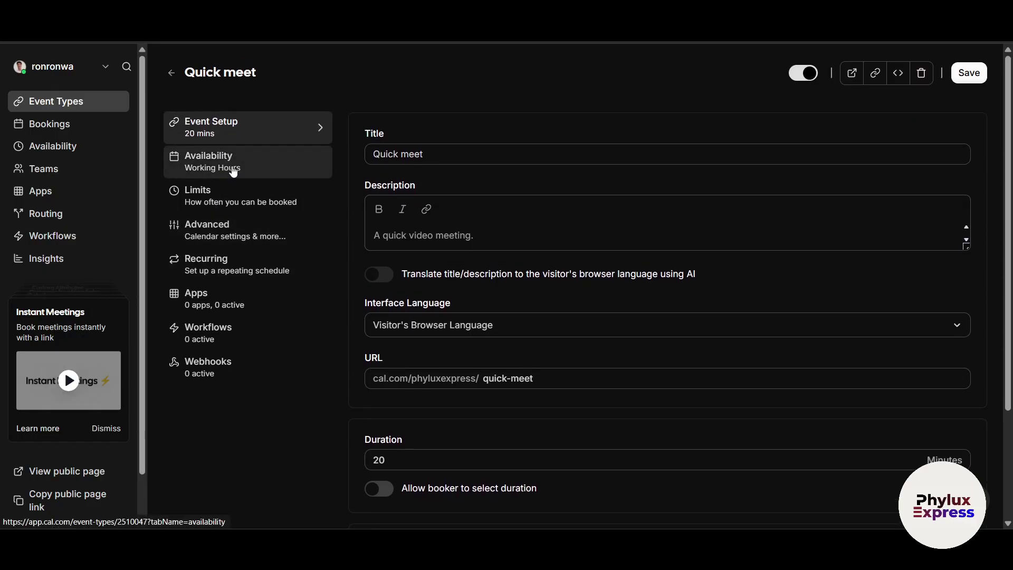
{"action": "left_click", "coordinate": [226, 175]}
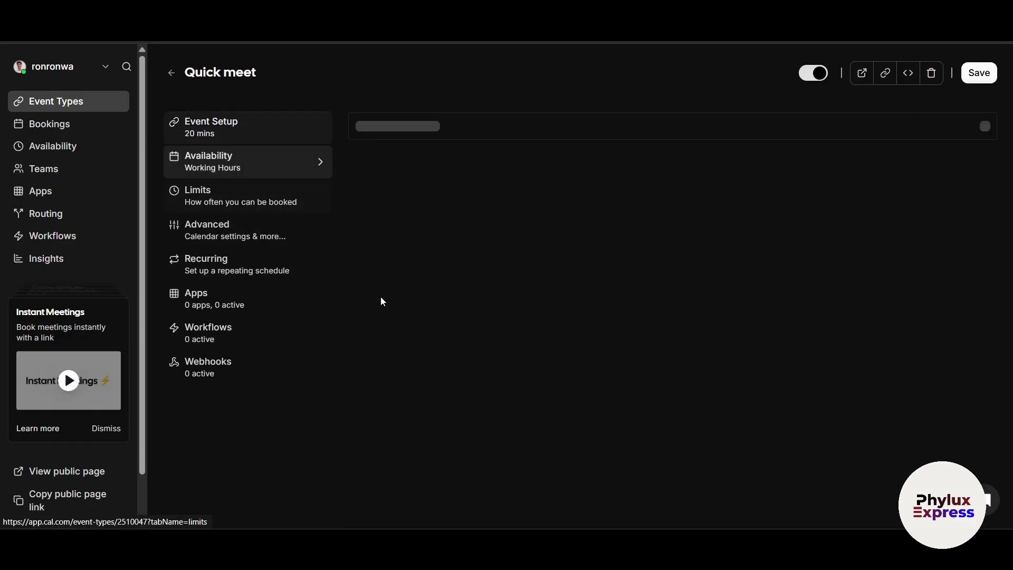
{"action": "left_click", "coordinate": [248, 203]}
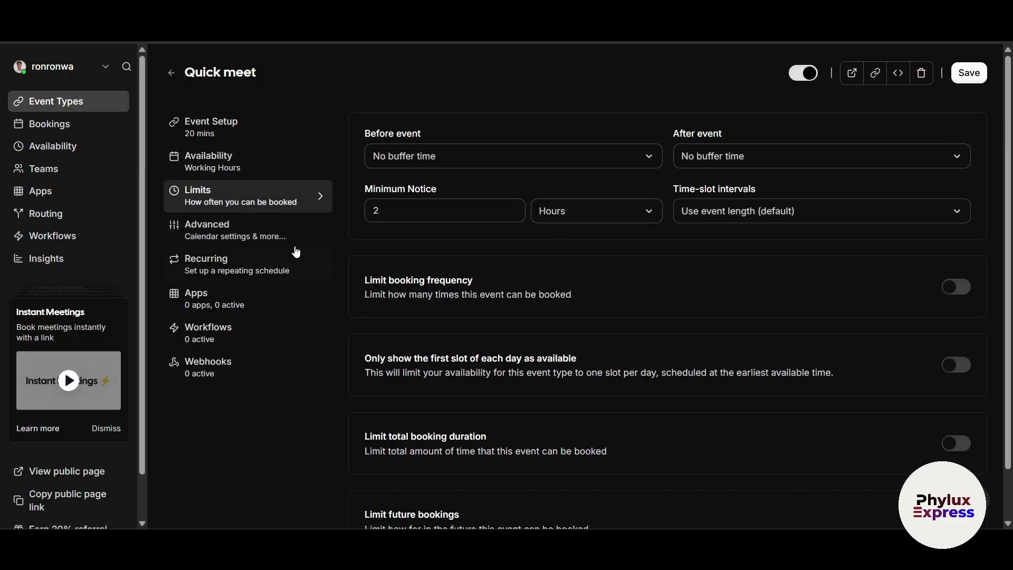
{"action": "left_click", "coordinate": [262, 229]}
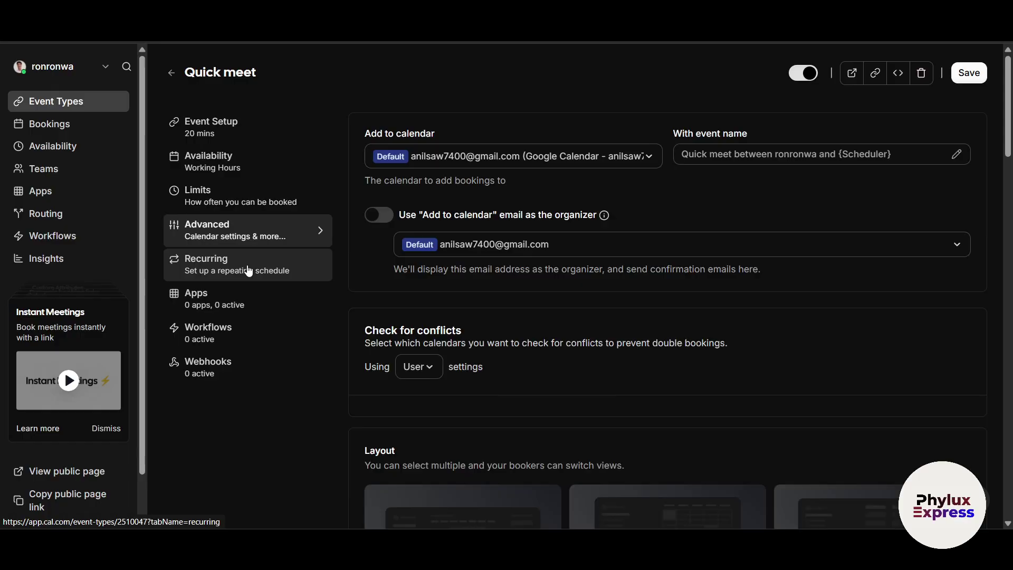
{"action": "left_click", "coordinate": [262, 261]}
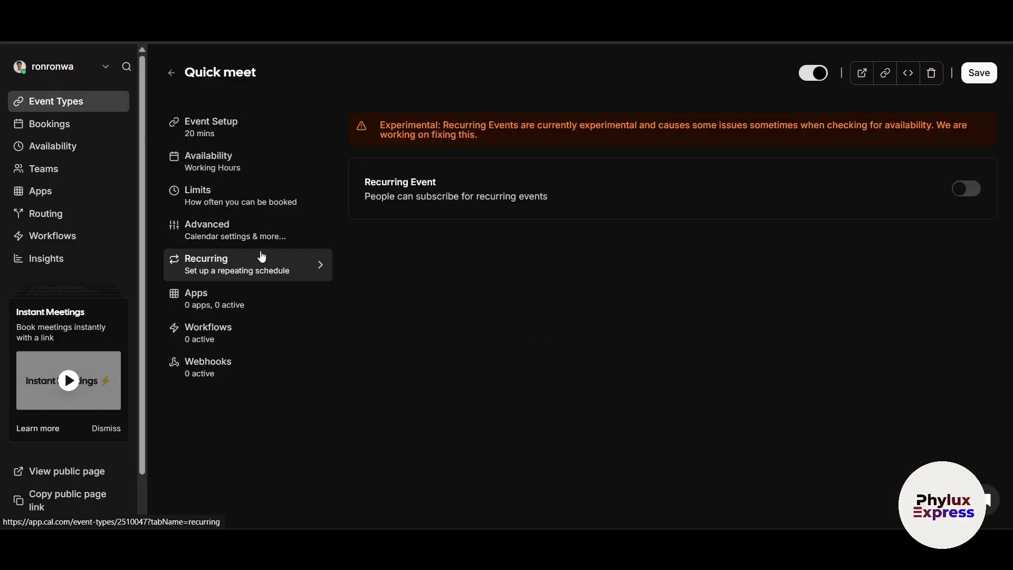
{"action": "left_click", "coordinate": [250, 233]}
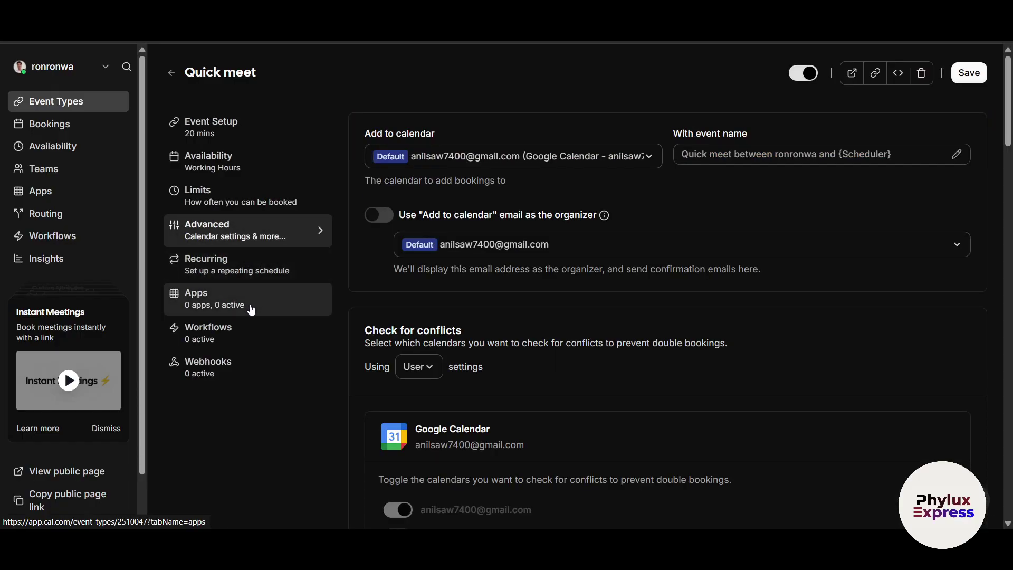
{"action": "left_click", "coordinate": [247, 303]}
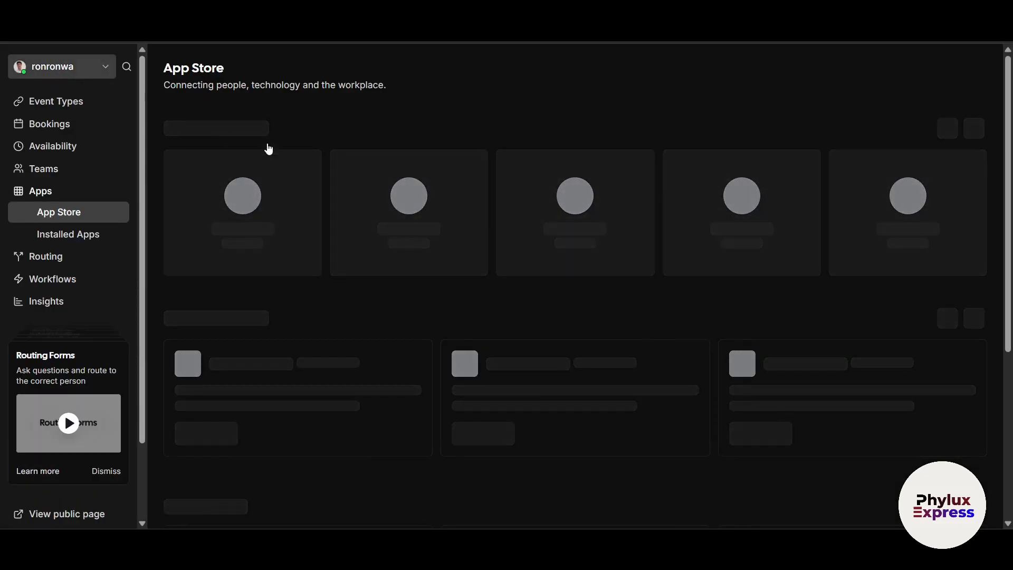
{"action": "scroll", "coordinate": [603, 398], "scroll_direction": "down", "scroll_amount": 1}
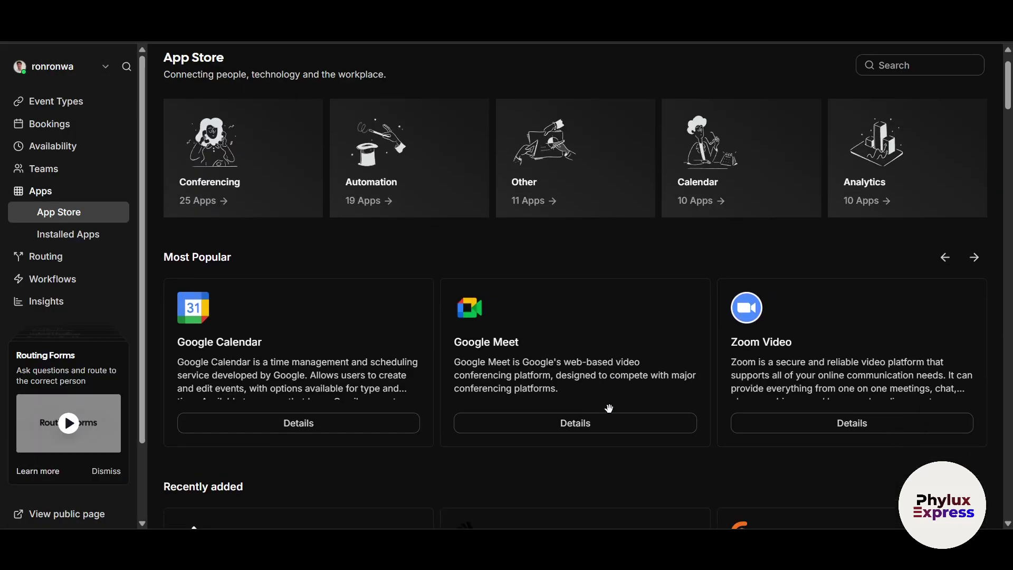
{"action": "left_click", "coordinate": [575, 428]}
{"action": "scroll", "coordinate": [711, 376], "scroll_direction": "down", "scroll_amount": 1}
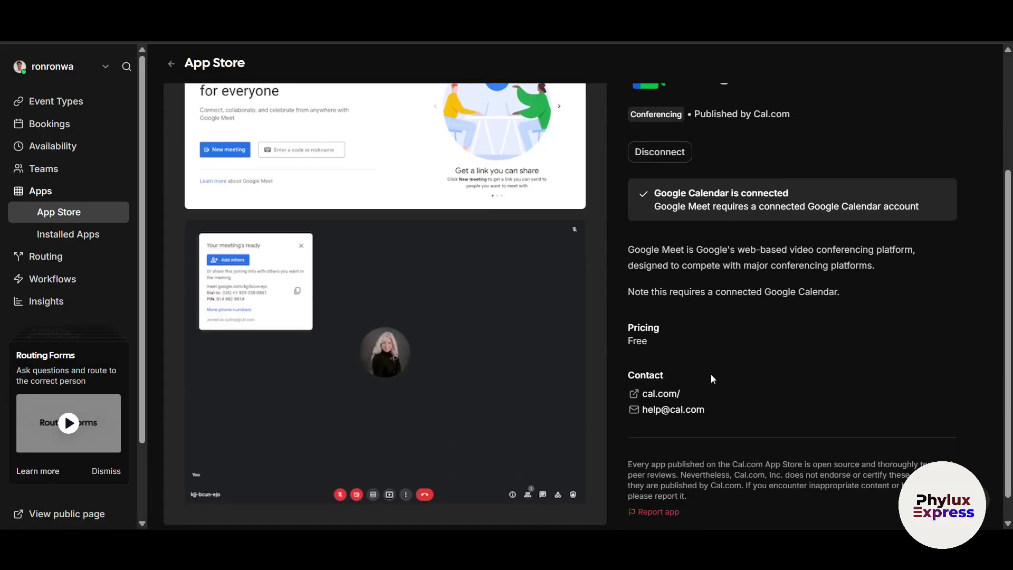
{"action": "scroll", "coordinate": [711, 379], "scroll_direction": "up", "scroll_amount": 3}
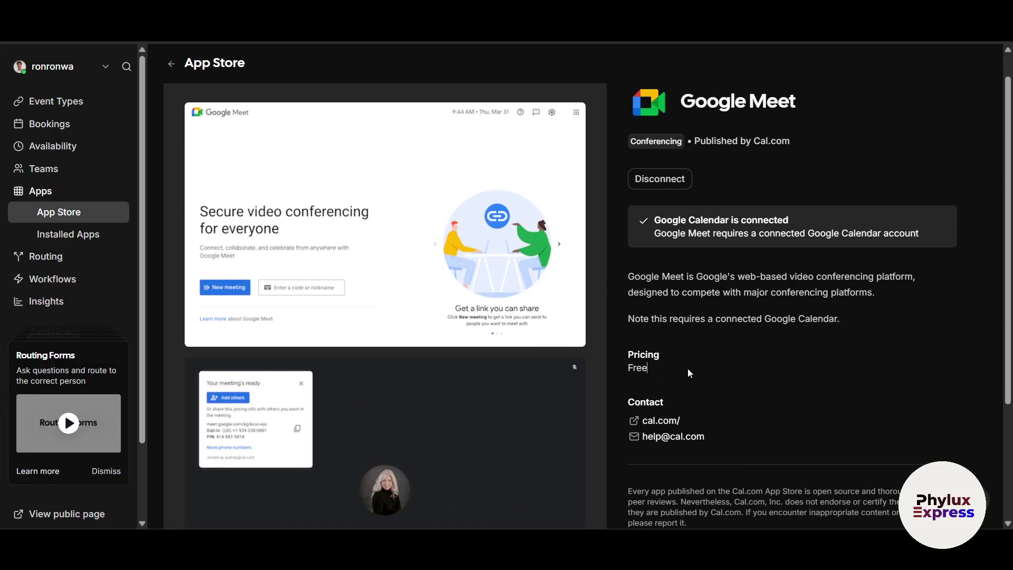
{"action": "left_click", "coordinate": [172, 64]}
{"action": "scroll", "coordinate": [549, 356], "scroll_direction": "down", "scroll_amount": 2}
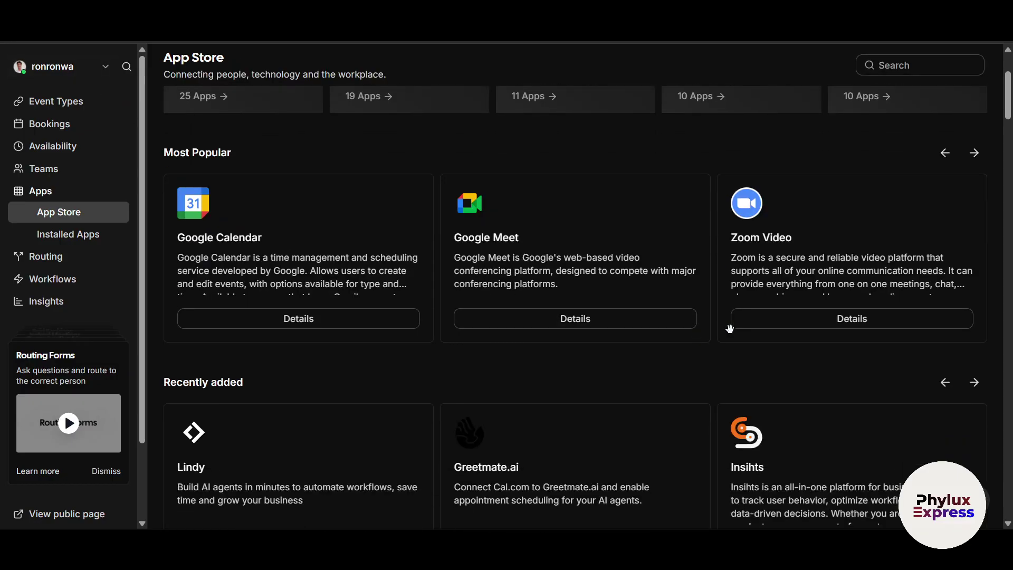
{"action": "left_click", "coordinate": [815, 319]}
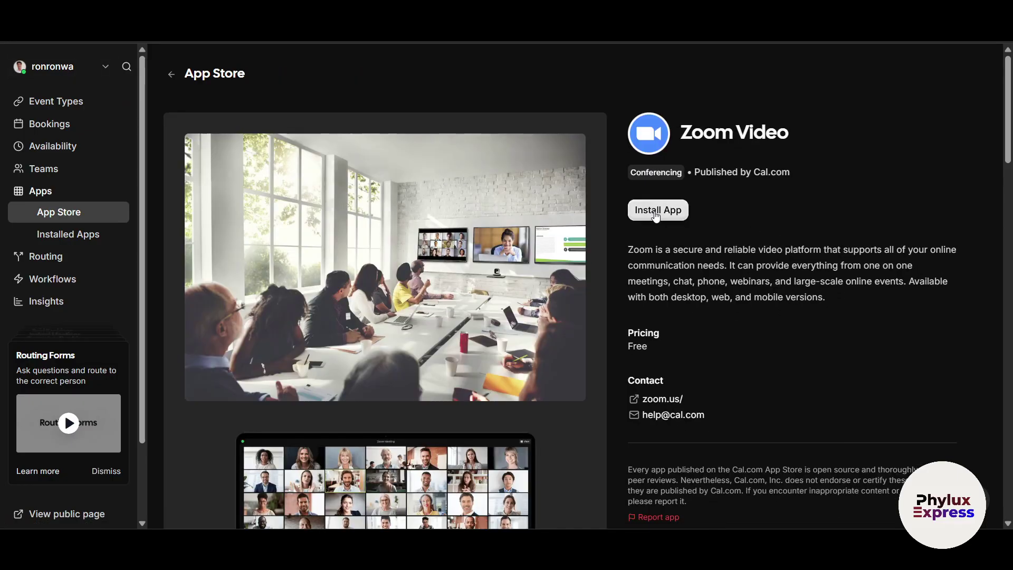
{"action": "left_click", "coordinate": [669, 207]}
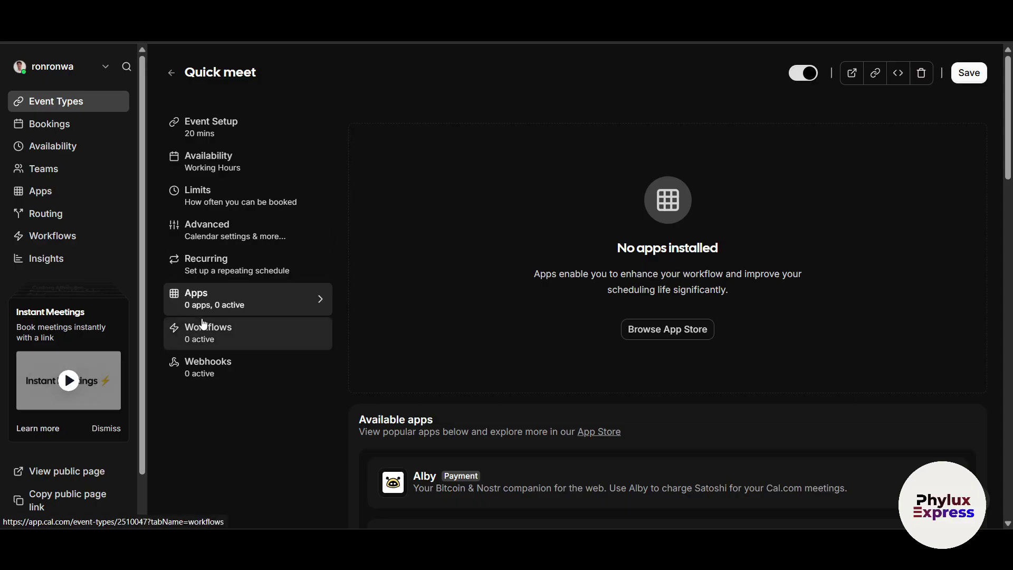
Step: Review Quick meet's title, duration and advanced settings, then return to the event types list
{"action": "left_click", "coordinate": [234, 132]}
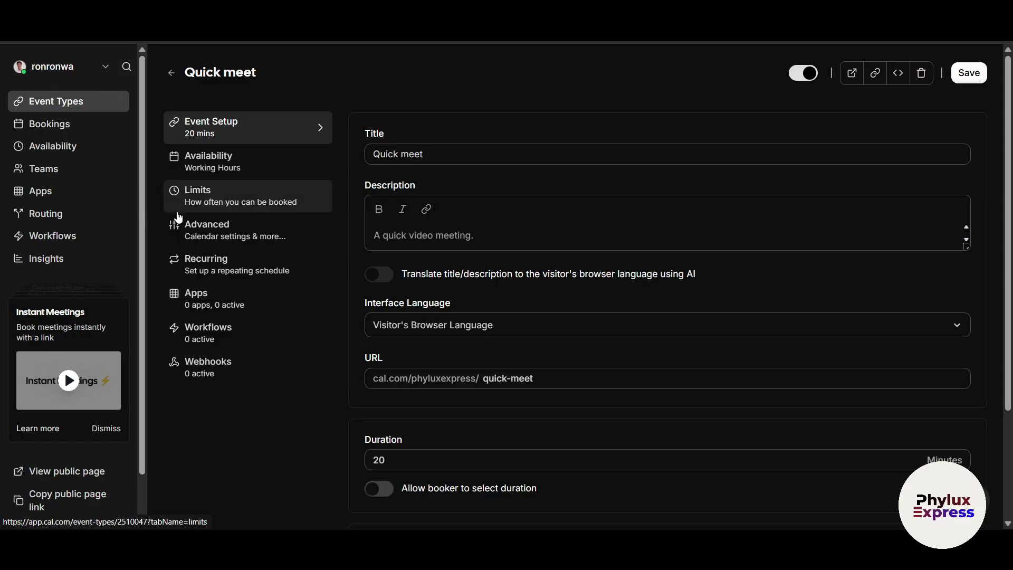
{"action": "left_click", "coordinate": [182, 231]}
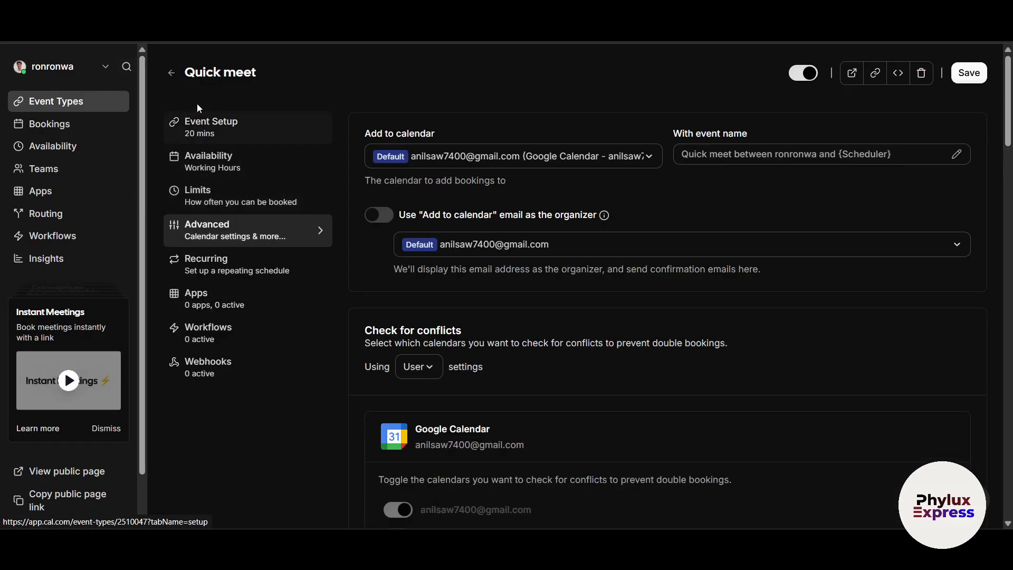
{"action": "left_click", "coordinate": [172, 72]}
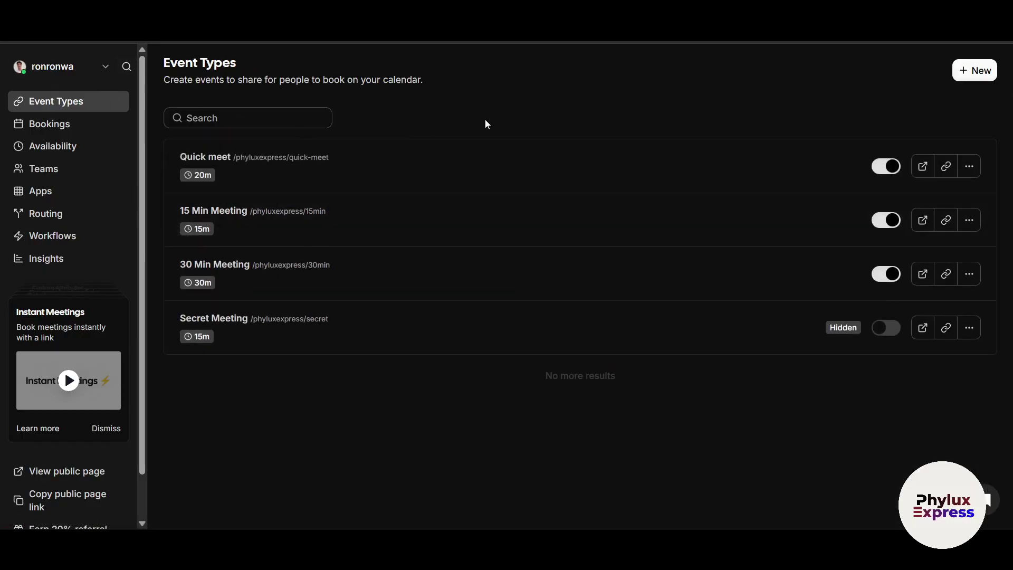
Step: Start a new event type, then dismiss the form without creating it
{"action": "left_click", "coordinate": [988, 72]}
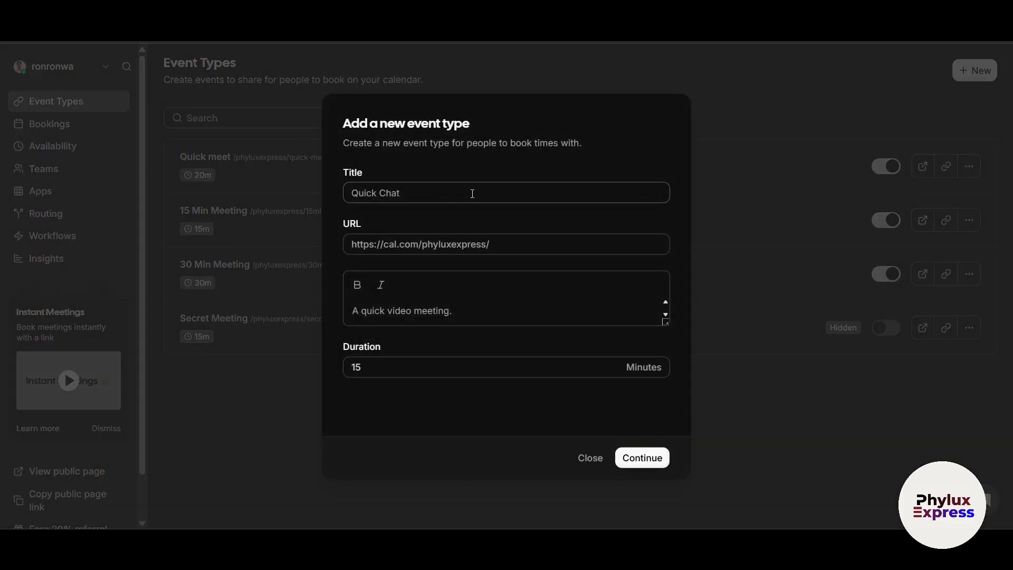
{"action": "left_click", "coordinate": [472, 194]}
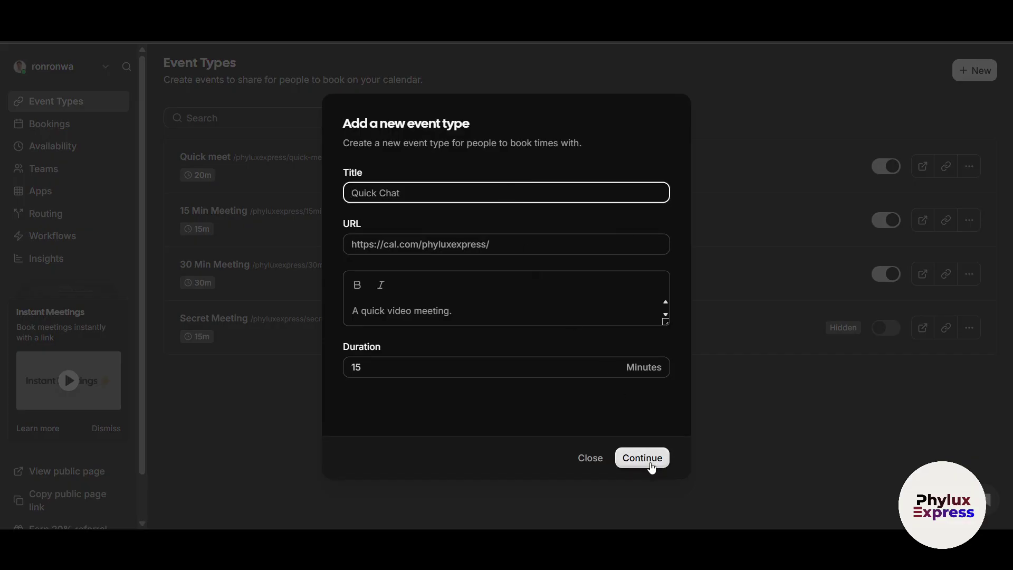
{"action": "left_click", "coordinate": [847, 502]}
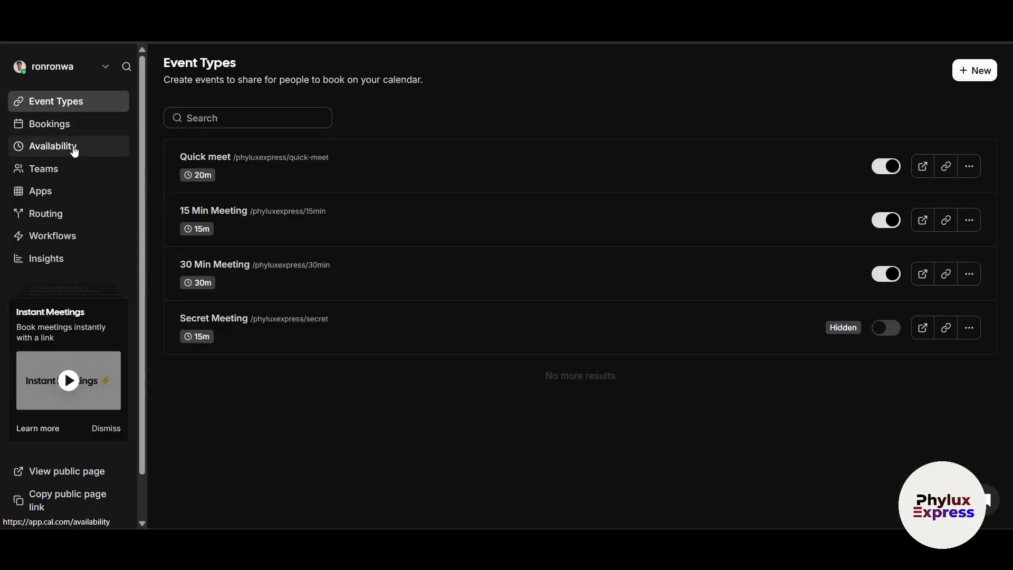
Step: Open Bookings and view the upcoming Quick meet booking for Thursday, 22 May, 10:40–11:00am
{"action": "left_click", "coordinate": [56, 126]}
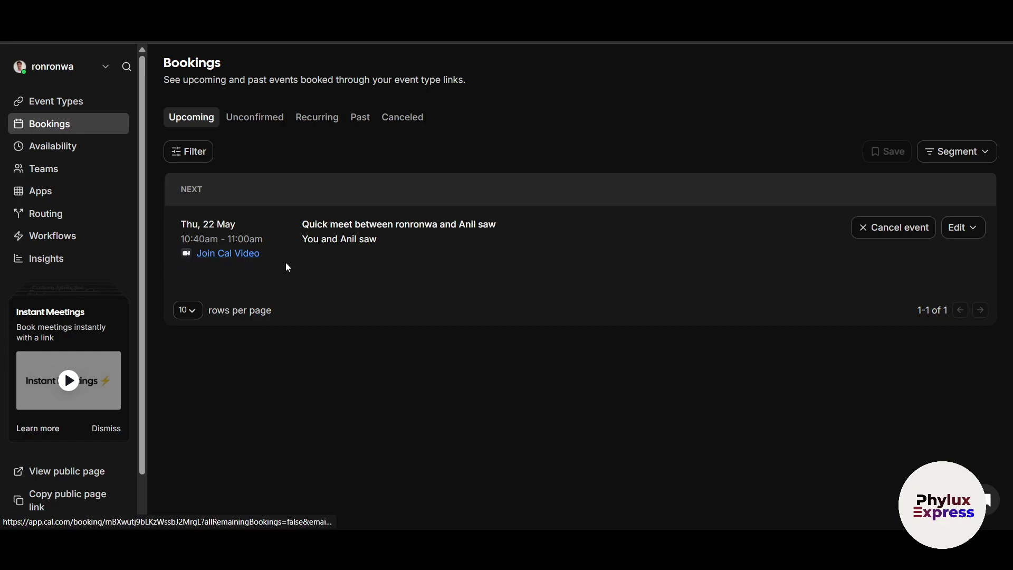
{"action": "left_click", "coordinate": [422, 233]}
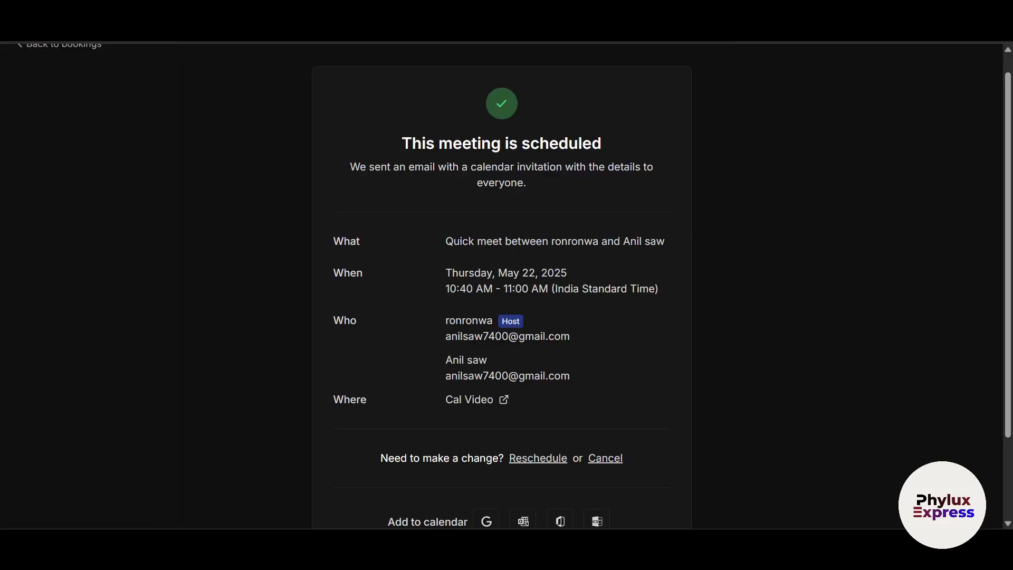
{"action": "key", "text": "alt+Left"}
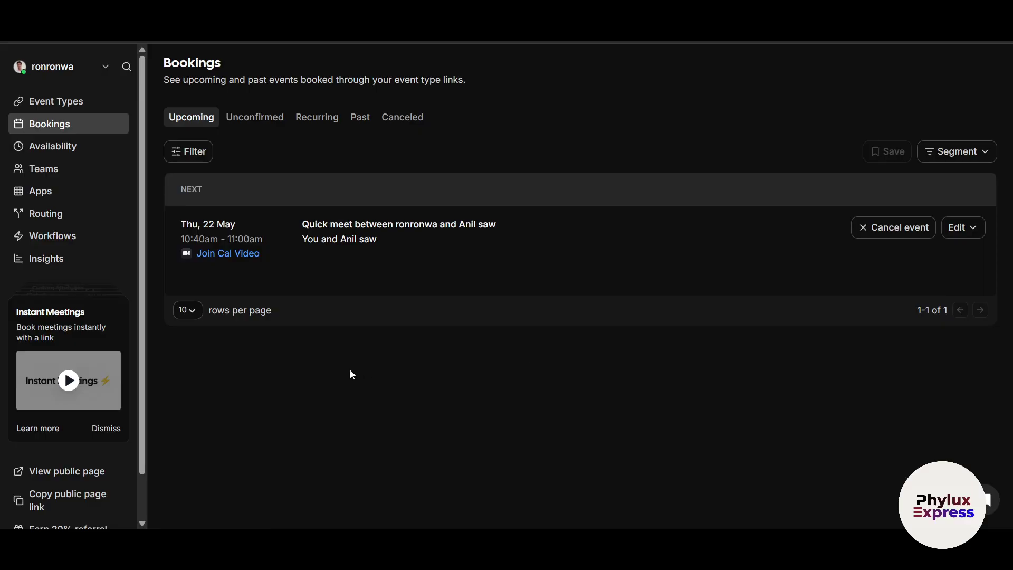
Step: Check the Unconfirmed, Recurring, Past and Canceled booking tabs, ending back on Upcoming
{"action": "left_click", "coordinate": [267, 117]}
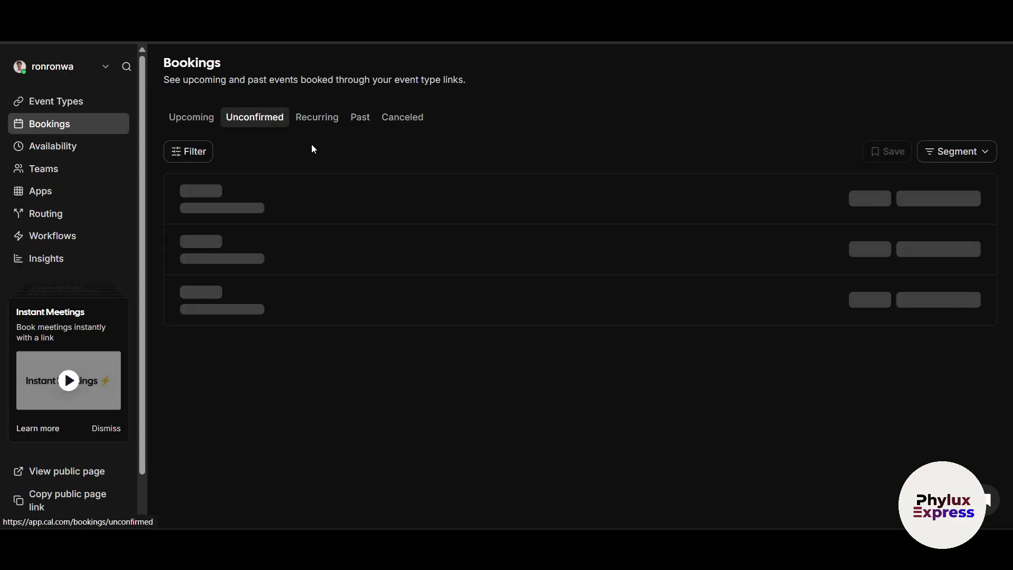
{"action": "left_click", "coordinate": [326, 123]}
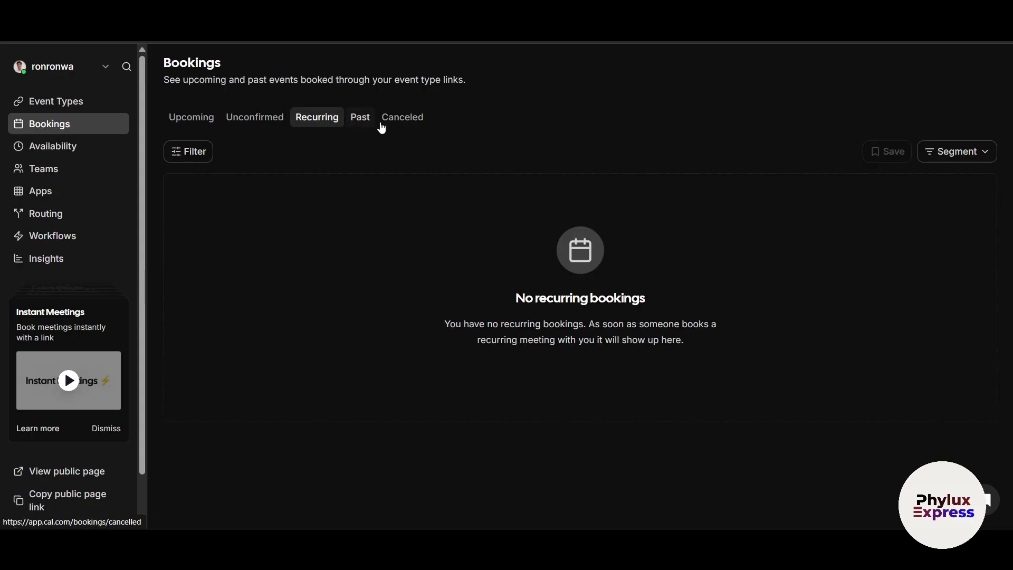
{"action": "left_click", "coordinate": [360, 119]}
{"action": "left_click", "coordinate": [403, 119]}
{"action": "left_click", "coordinate": [194, 123]}
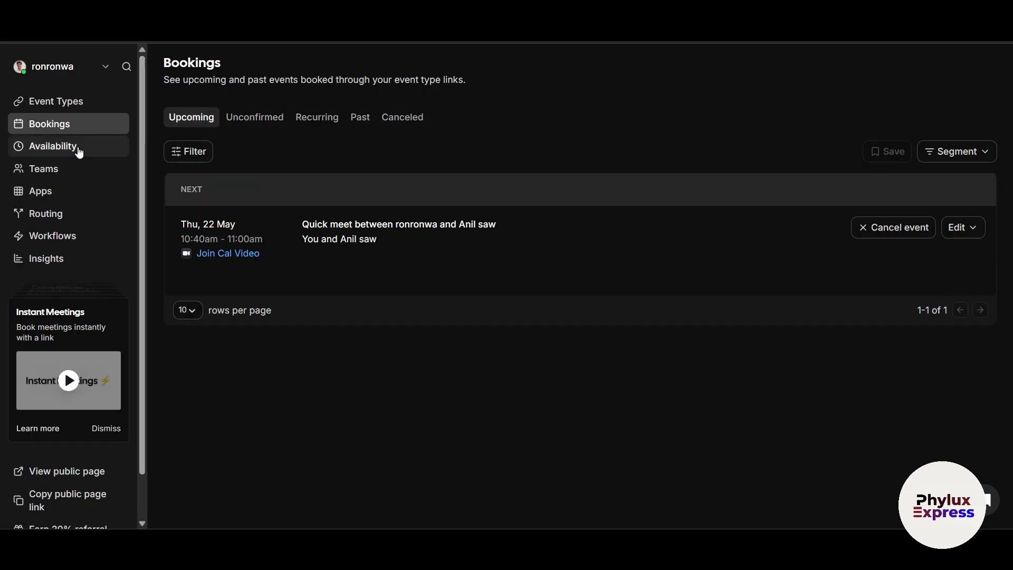
Step: Pass through Availability to the Teams page and scroll its Collective Scheduling and Round Robin features
{"action": "left_click", "coordinate": [74, 149]}
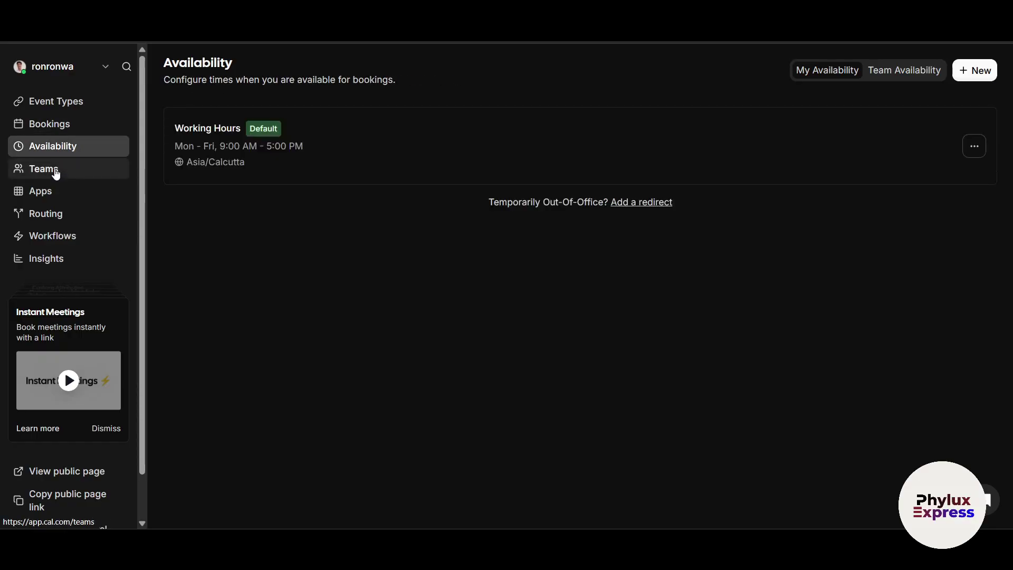
{"action": "left_click", "coordinate": [56, 174]}
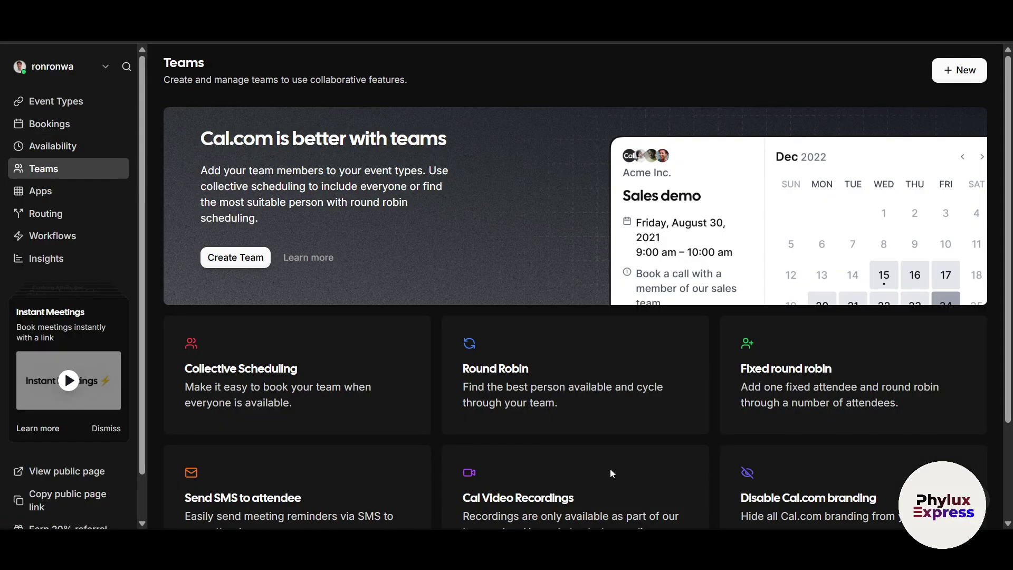
{"action": "scroll", "coordinate": [610, 468], "scroll_direction": "down", "scroll_amount": 3}
{"action": "scroll", "coordinate": [489, 416], "scroll_direction": "up", "scroll_amount": 3}
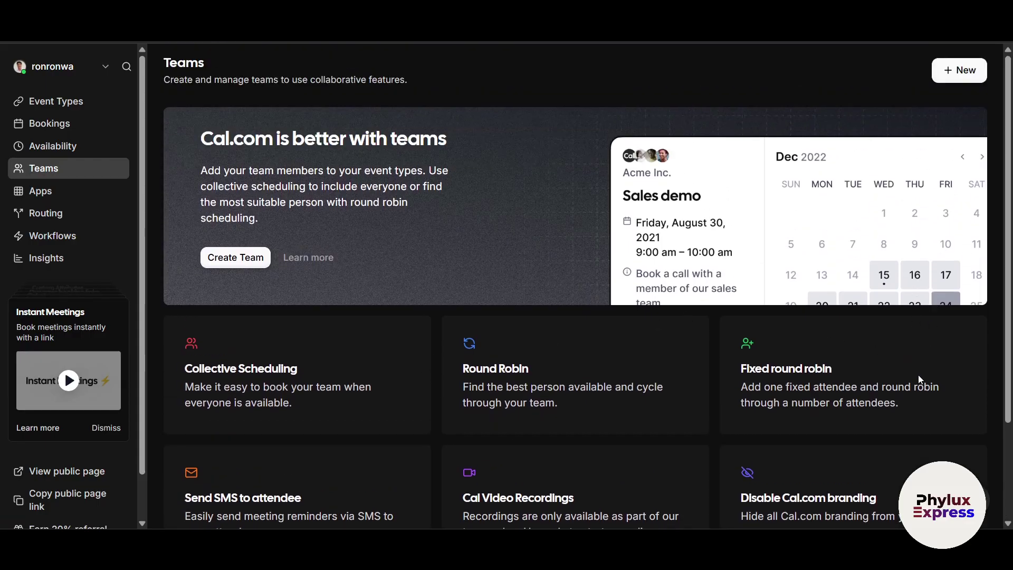
{"action": "scroll", "coordinate": [491, 369], "scroll_direction": "down", "scroll_amount": 3}
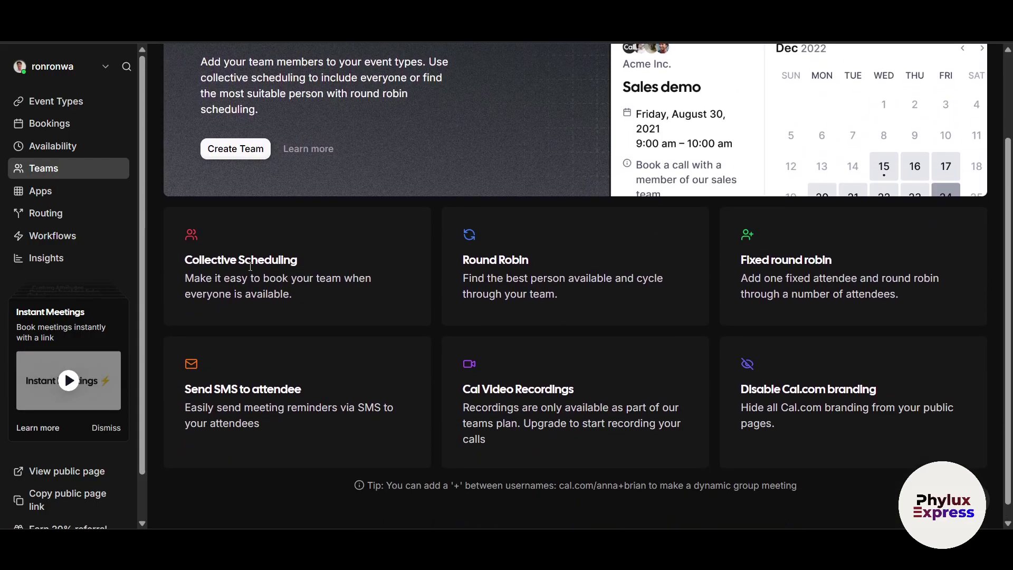
{"action": "scroll", "coordinate": [338, 264], "scroll_direction": "up", "scroll_amount": 2}
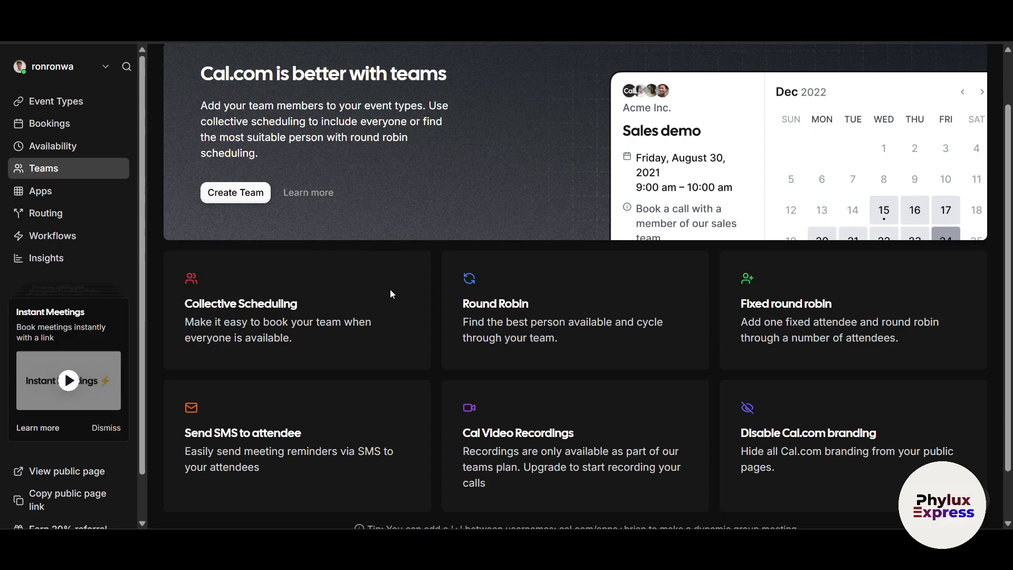
{"action": "scroll", "coordinate": [380, 290], "scroll_direction": "down", "scroll_amount": 2}
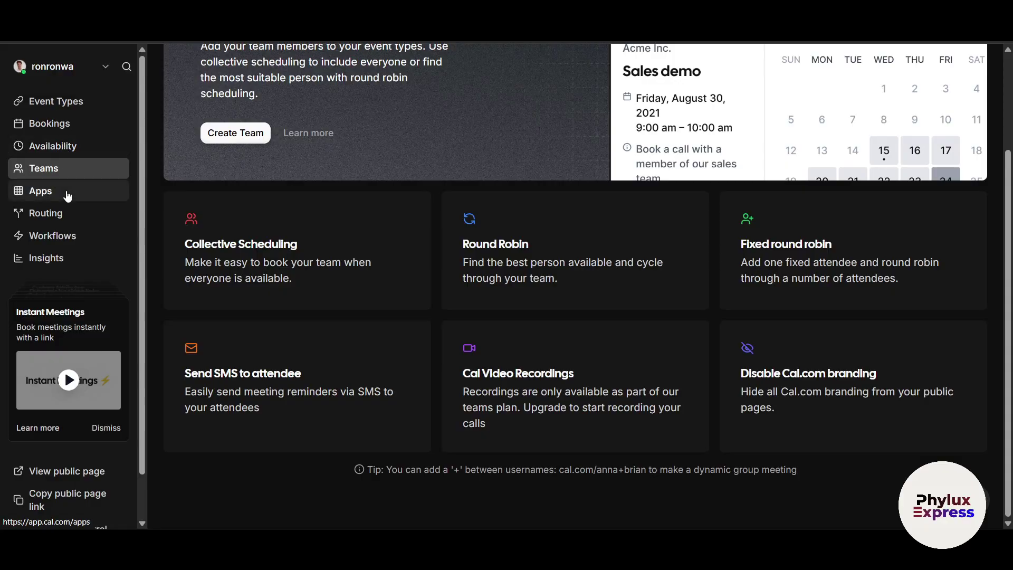
Step: Browse the Routing forms page, then go to Workflows with its reminder templates
{"action": "left_click", "coordinate": [69, 217]}
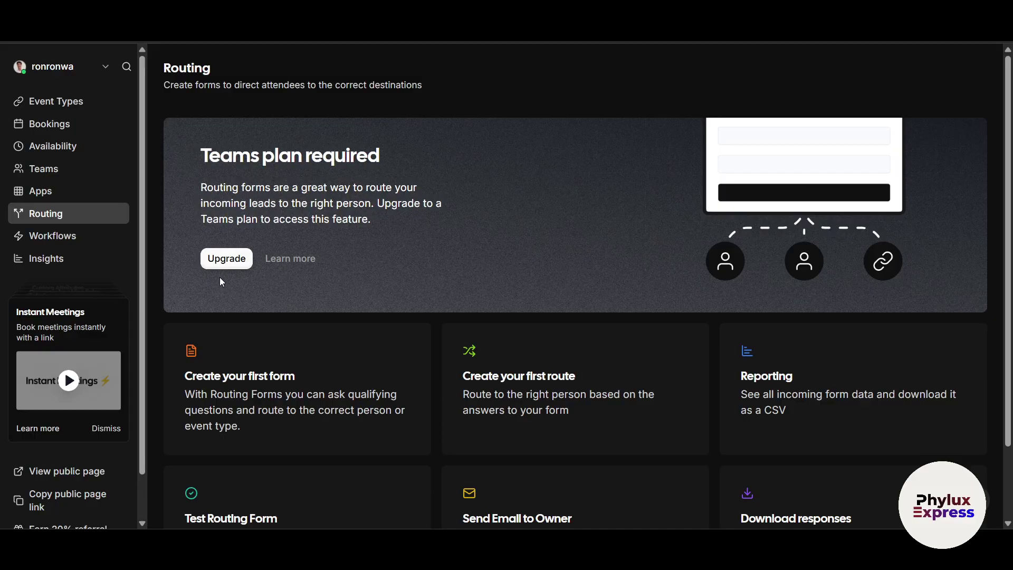
{"action": "scroll", "coordinate": [356, 364], "scroll_direction": "down", "scroll_amount": 2}
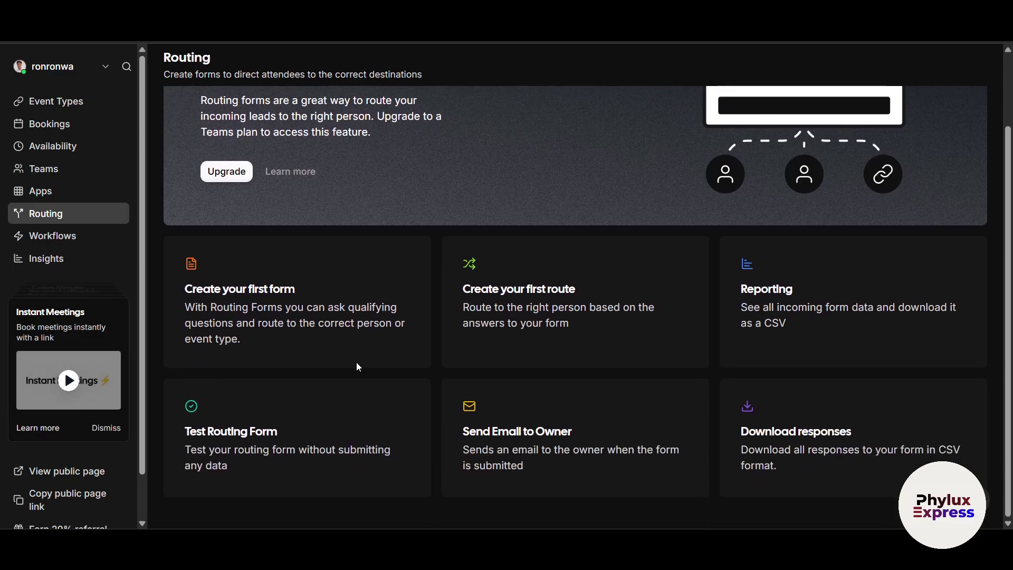
{"action": "scroll", "coordinate": [363, 363], "scroll_direction": "up", "scroll_amount": 1}
{"action": "scroll", "coordinate": [365, 362], "scroll_direction": "up", "scroll_amount": 1}
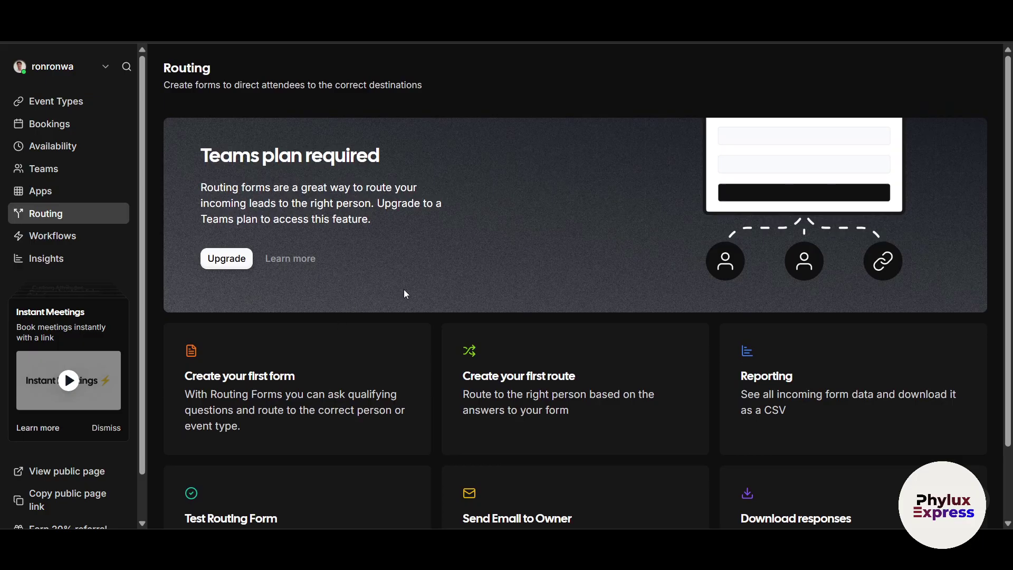
{"action": "left_click", "coordinate": [81, 240]}
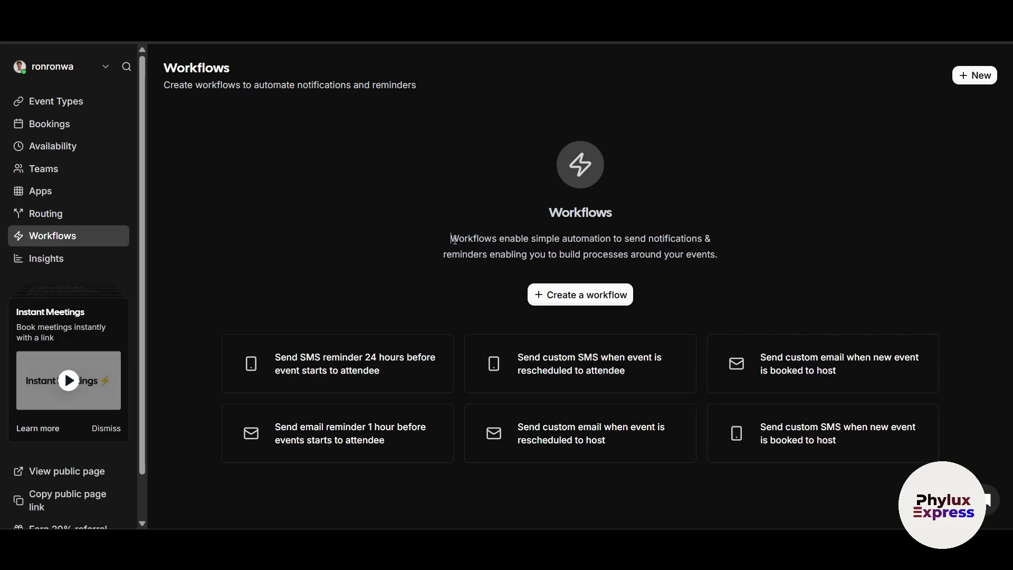
Step: Create a new untitled workflow that emails attendees 24 hours before events, and reopen its editor
{"action": "left_click_drag", "start_coordinate": [452, 239], "coordinate": [732, 254]}
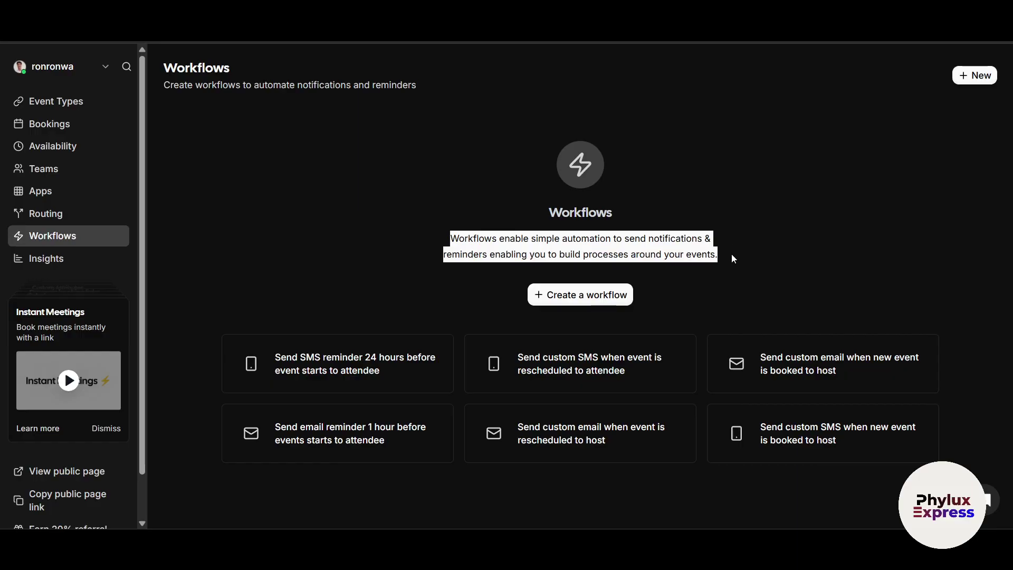
{"action": "left_click", "coordinate": [828, 265]}
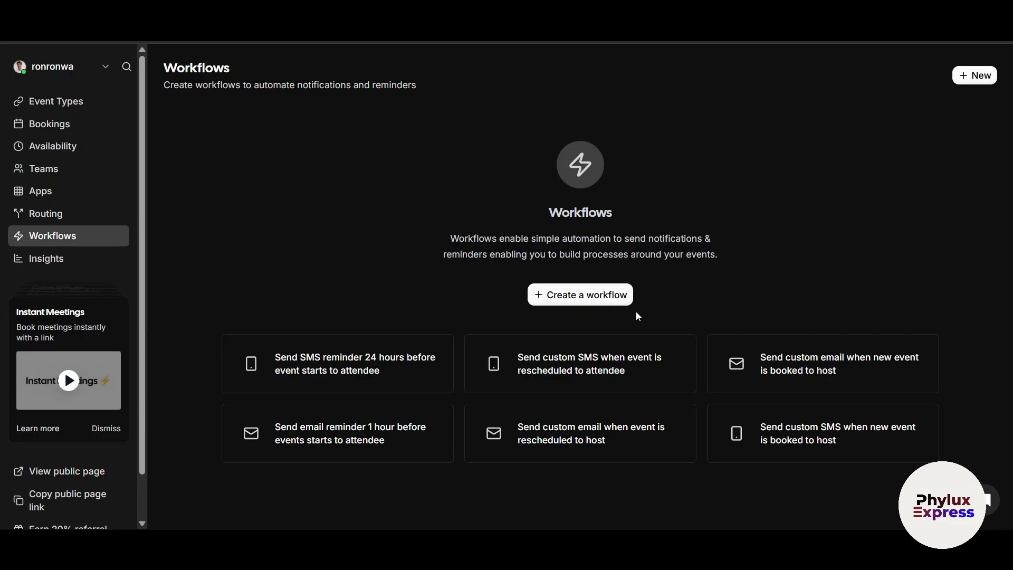
{"action": "left_click", "coordinate": [602, 298]}
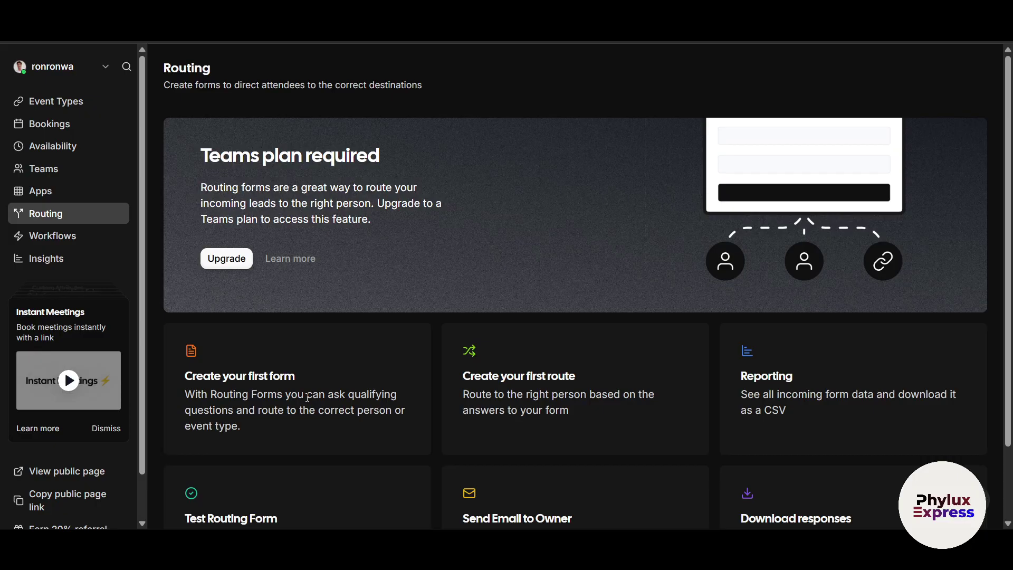
{"action": "left_click", "coordinate": [61, 236]}
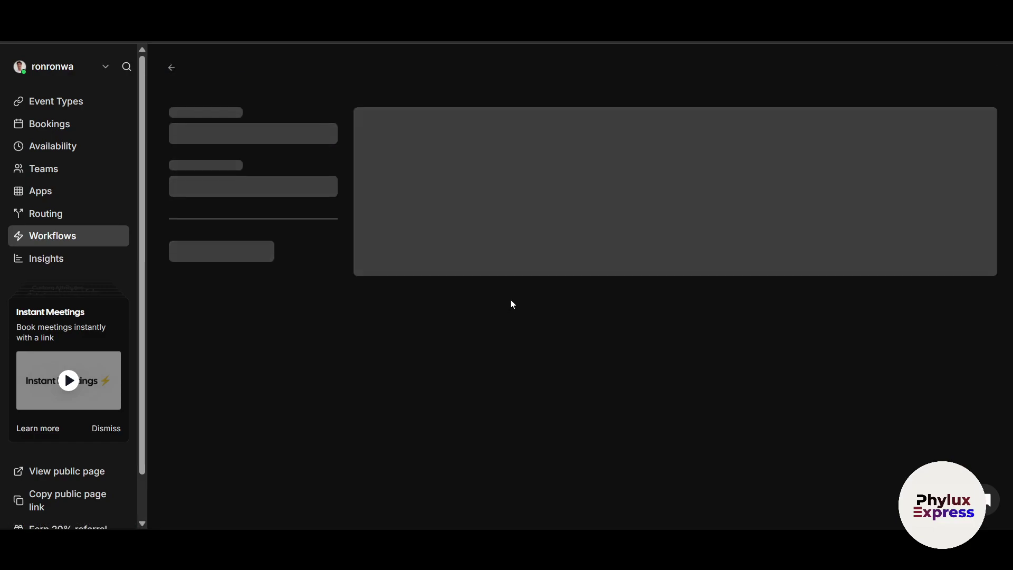
Step: Name the workflow 'test' and attach it to Quick meet
{"action": "left_click", "coordinate": [240, 132]}
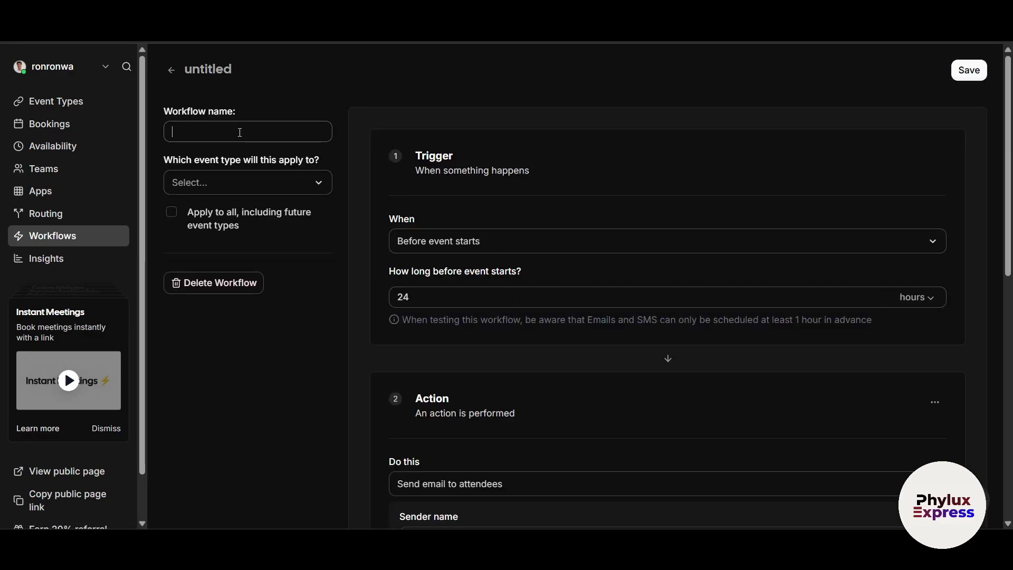
{"action": "type", "text": "test"}
{"action": "left_click", "coordinate": [236, 189]}
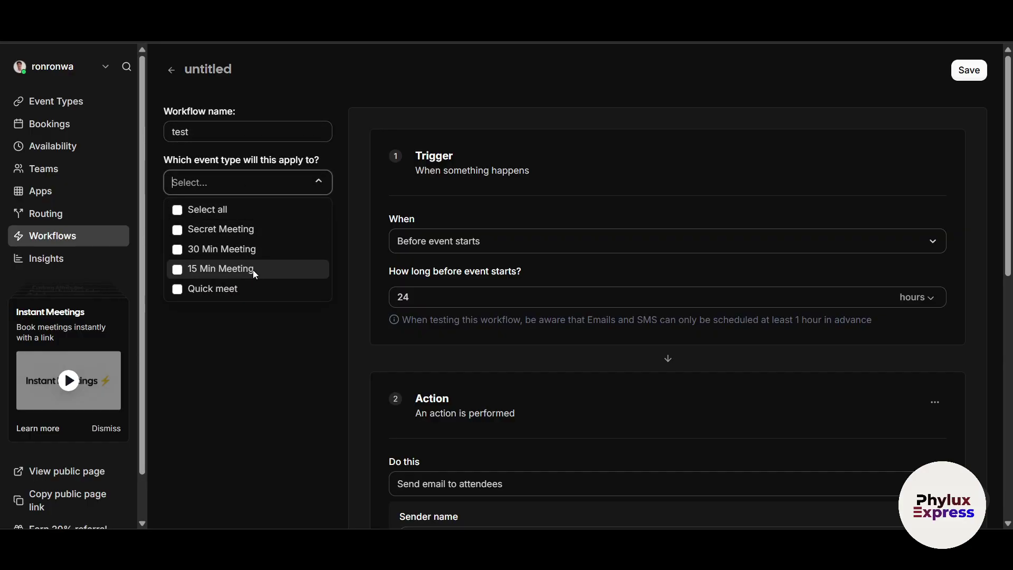
{"action": "left_click", "coordinate": [248, 287]}
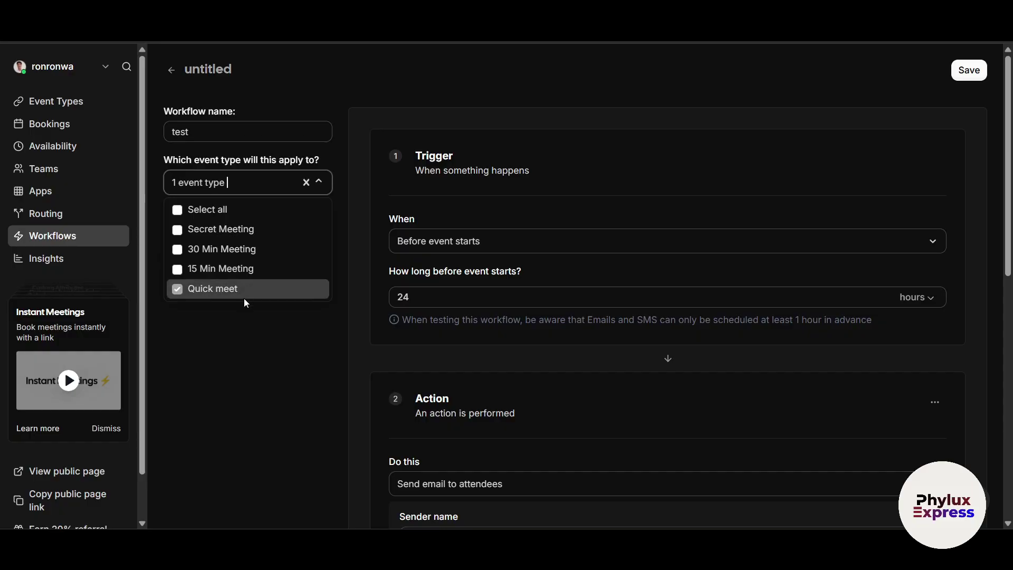
{"action": "left_click", "coordinate": [219, 364]}
Step: Apply it to all 4 event types and trigger it when a new event is booked
{"action": "left_click", "coordinate": [170, 213]}
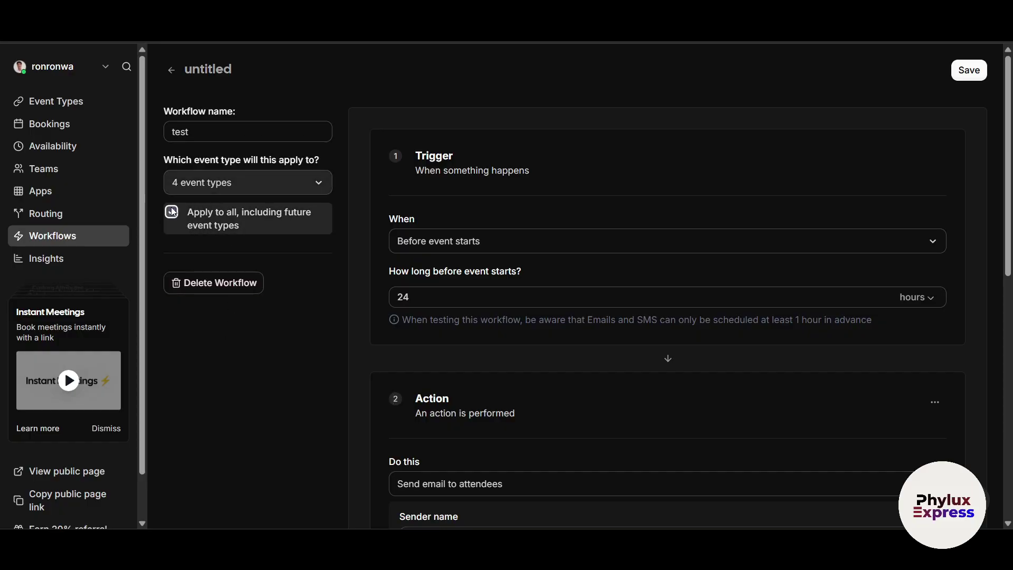
{"action": "left_click", "coordinate": [218, 215]}
{"action": "left_click", "coordinate": [269, 176]}
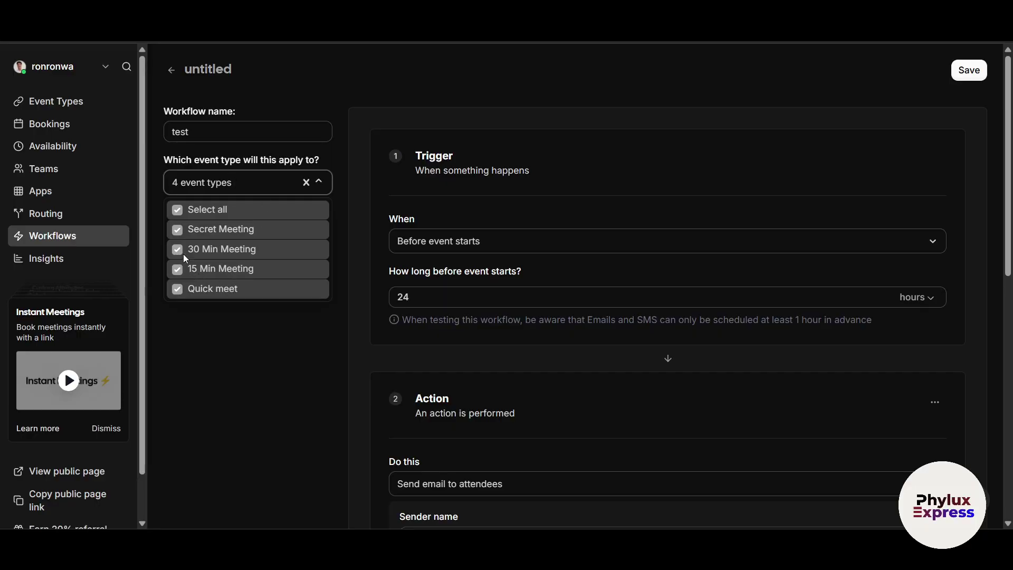
{"action": "key", "text": "Escape"}
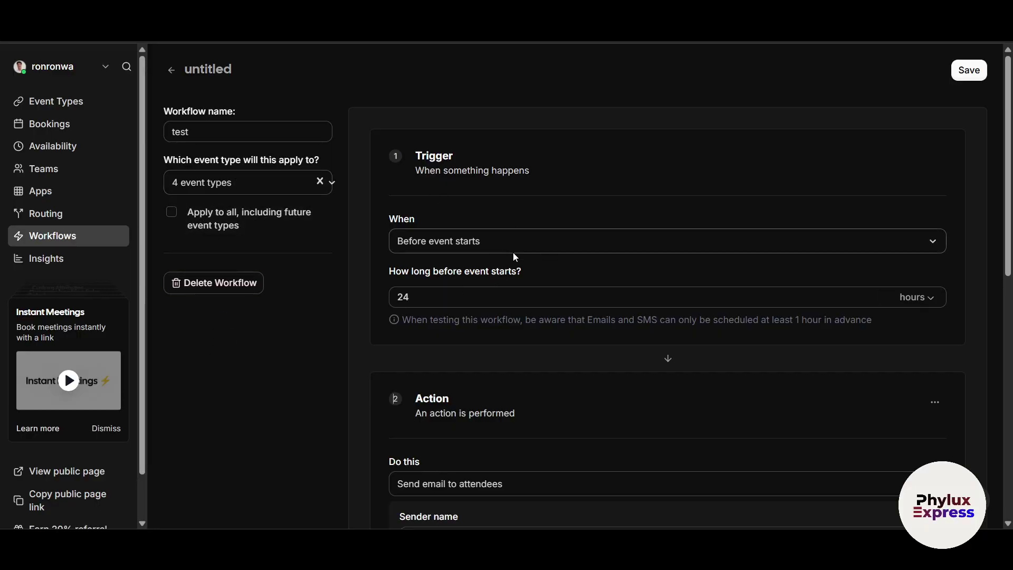
{"action": "left_click", "coordinate": [536, 245]}
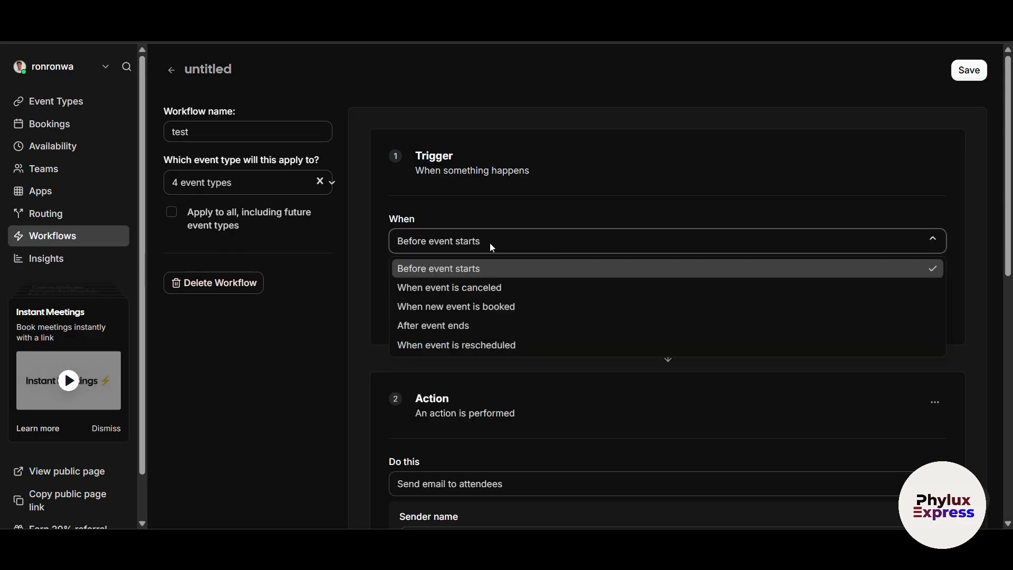
{"action": "left_click", "coordinate": [507, 303]}
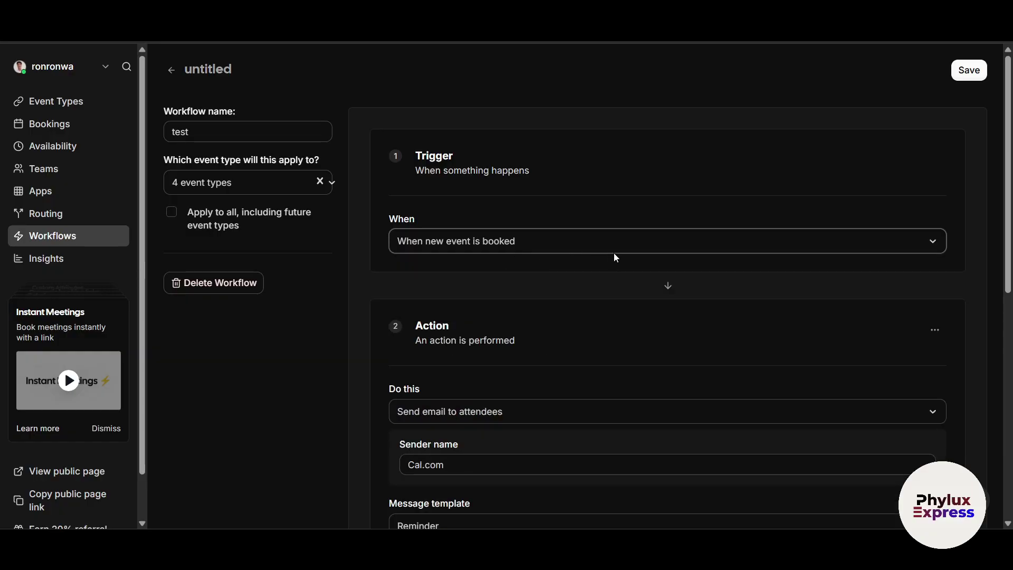
Step: Keep 'Send email to attendees' and replace sender name Cal.com with the account's own name
{"action": "scroll", "coordinate": [603, 357], "scroll_direction": "down", "scroll_amount": 3}
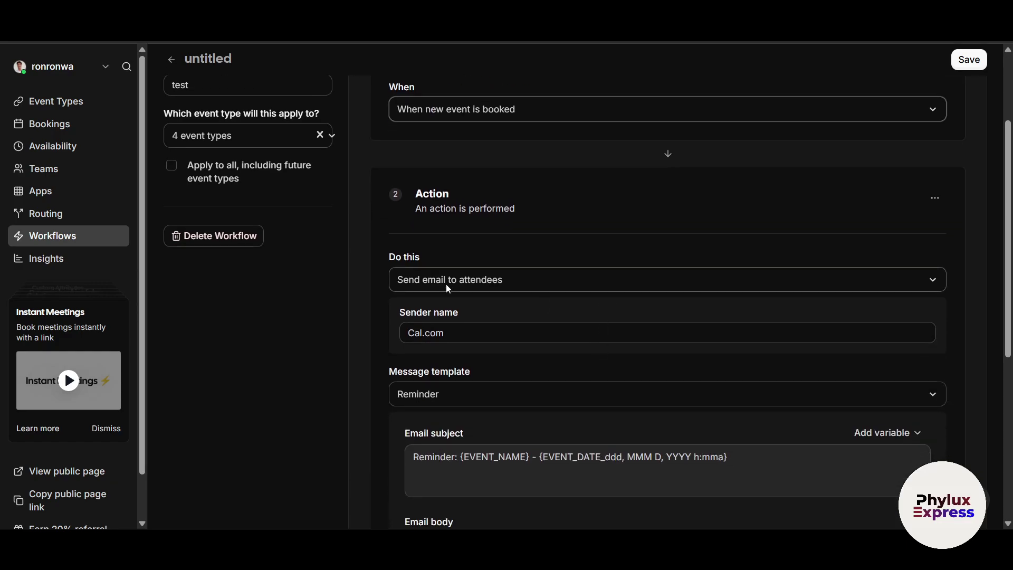
{"action": "left_click", "coordinate": [475, 285]}
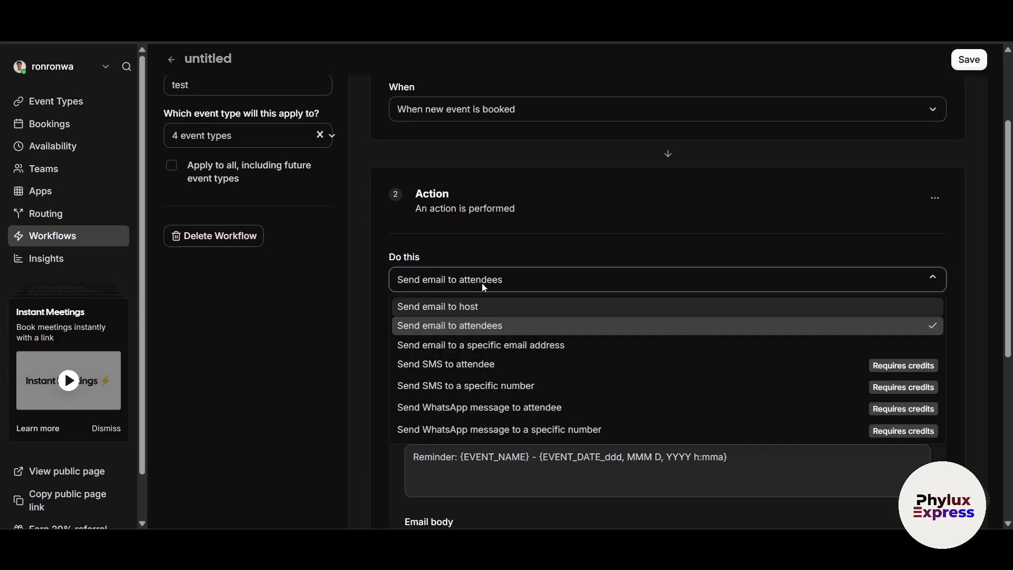
{"action": "left_click", "coordinate": [281, 416]}
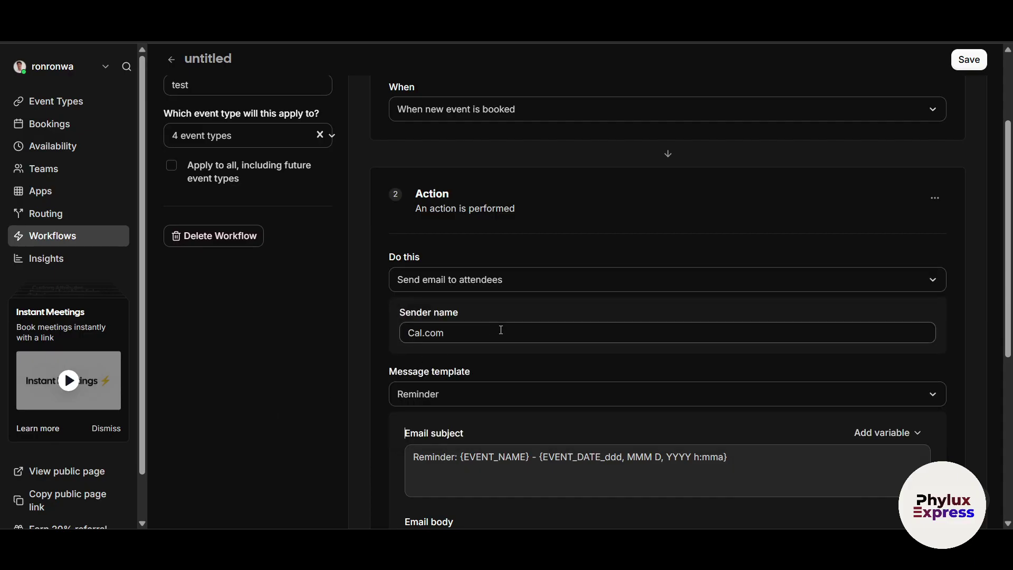
{"action": "left_click_drag", "start_coordinate": [511, 333], "coordinate": [334, 341]}
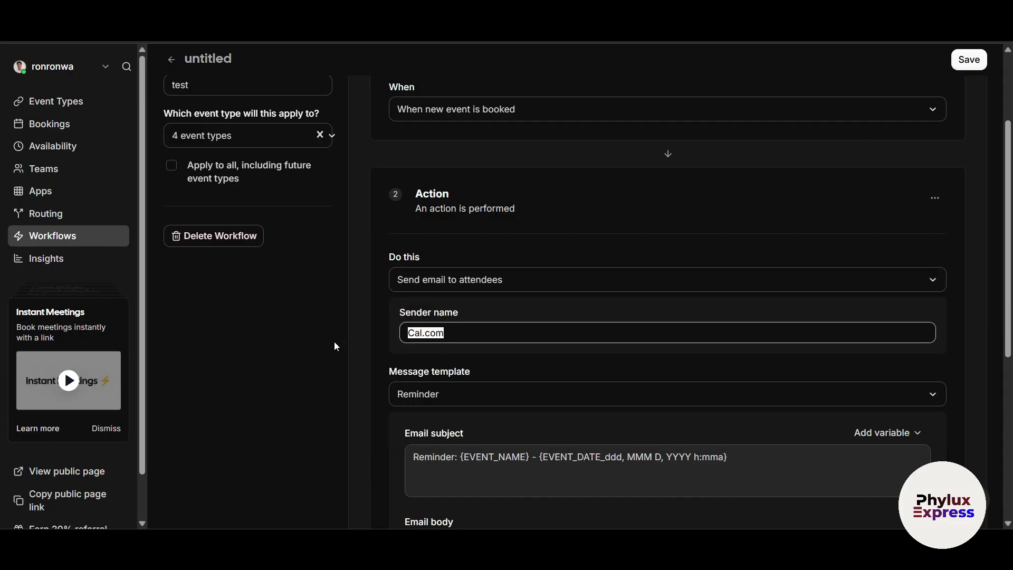
{"action": "type", "text": "ronronwa"}
Step: Keep the Reminder template with subject 'Reminder: {EVENT_NAME}' and review the email body
{"action": "scroll", "coordinate": [369, 317], "scroll_direction": "down", "scroll_amount": 3}
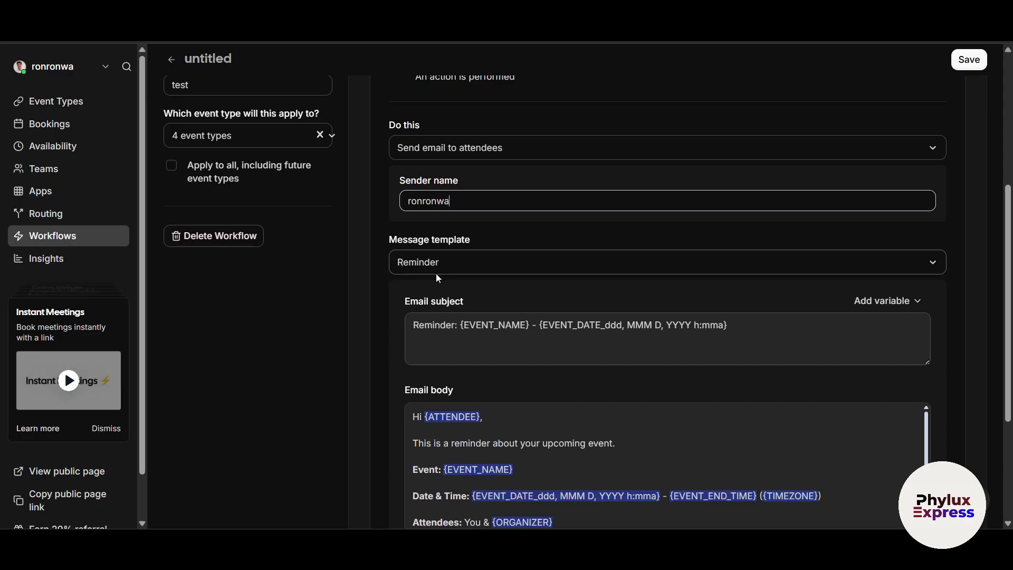
{"action": "left_click", "coordinate": [464, 263]}
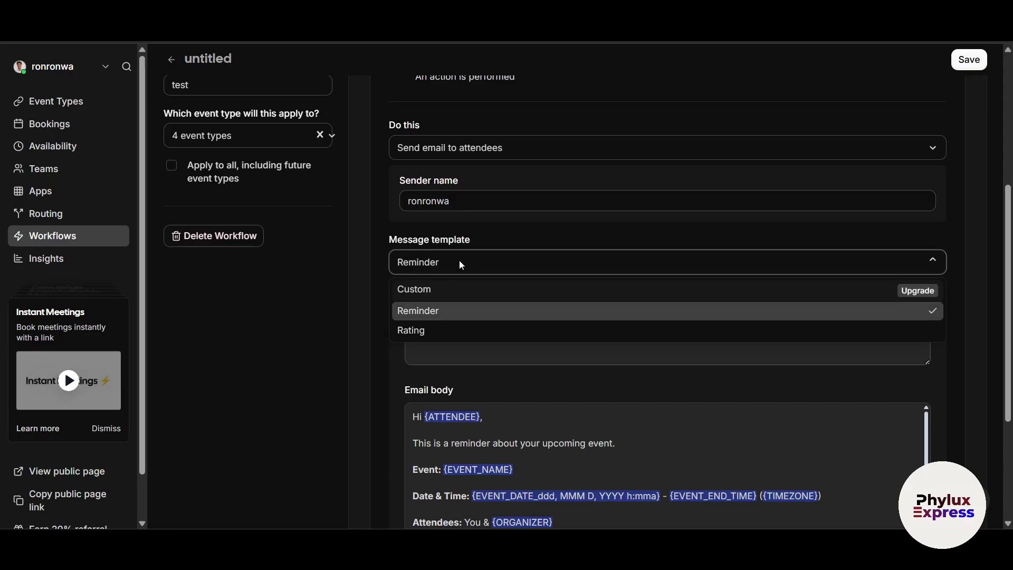
{"action": "left_click", "coordinate": [423, 344]}
{"action": "scroll", "coordinate": [432, 412], "scroll_direction": "down", "scroll_amount": 1}
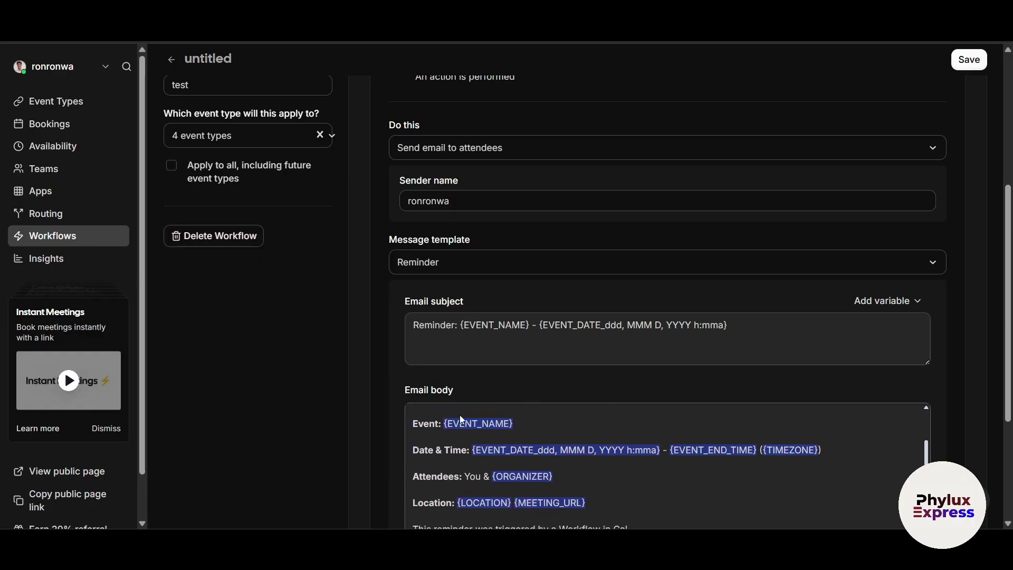
{"action": "scroll", "coordinate": [342, 484], "scroll_direction": "down", "scroll_amount": 3}
{"action": "scroll", "coordinate": [1006, 397], "scroll_direction": "up", "scroll_amount": 3}
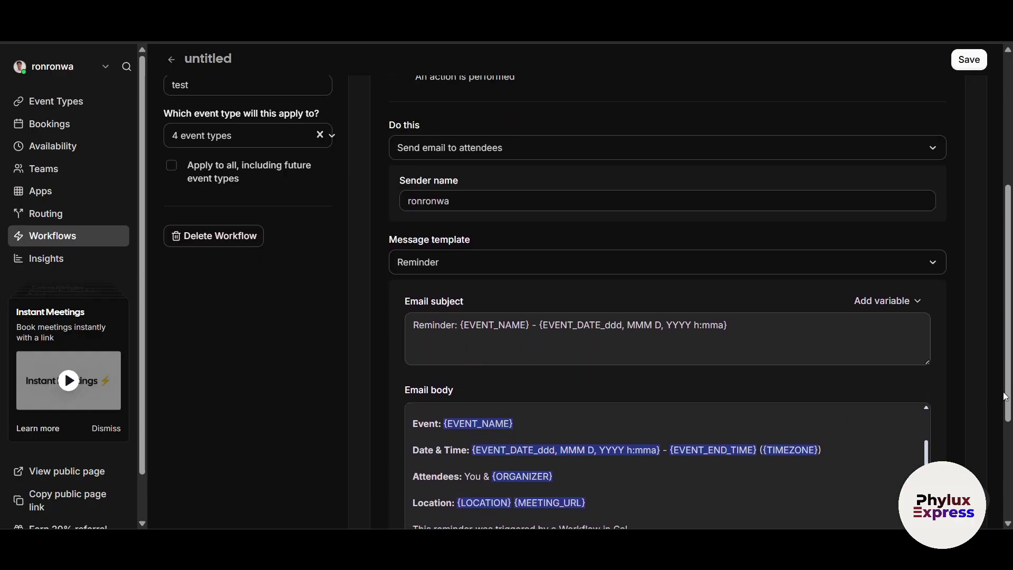
{"action": "scroll", "coordinate": [1005, 397], "scroll_direction": "down", "scroll_amount": 1}
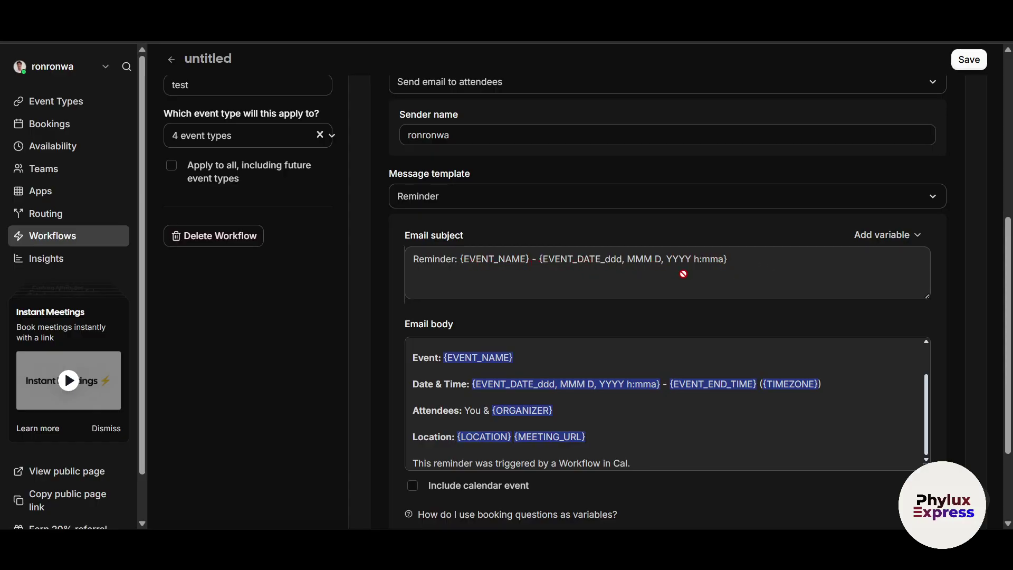
{"action": "scroll", "coordinate": [423, 370], "scroll_direction": "up", "scroll_amount": 2}
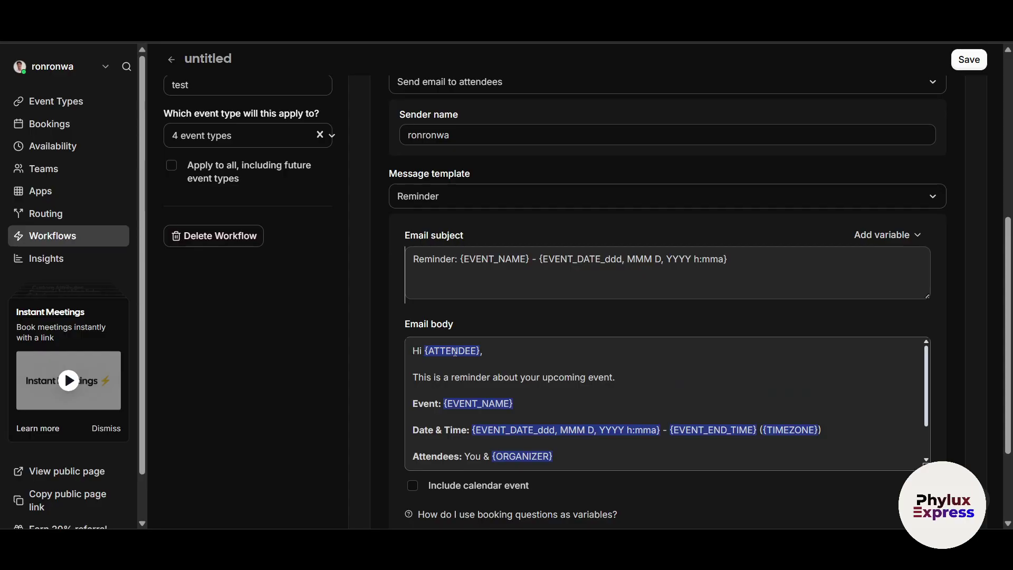
{"action": "scroll", "coordinate": [599, 402], "scroll_direction": "down", "scroll_amount": 1}
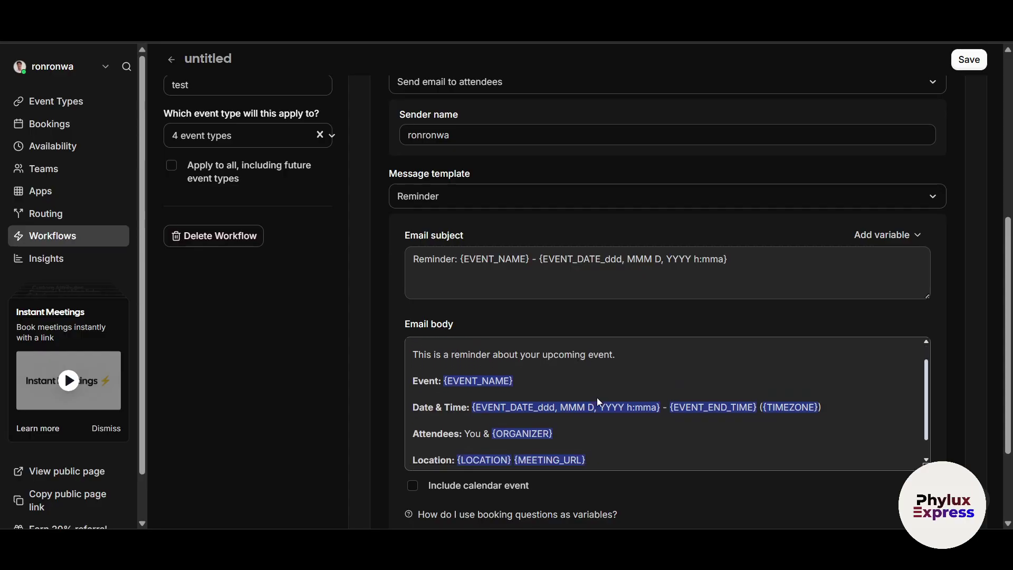
{"action": "scroll", "coordinate": [559, 415], "scroll_direction": "down", "scroll_amount": 1}
{"action": "scroll", "coordinate": [347, 458], "scroll_direction": "down", "scroll_amount": 3}
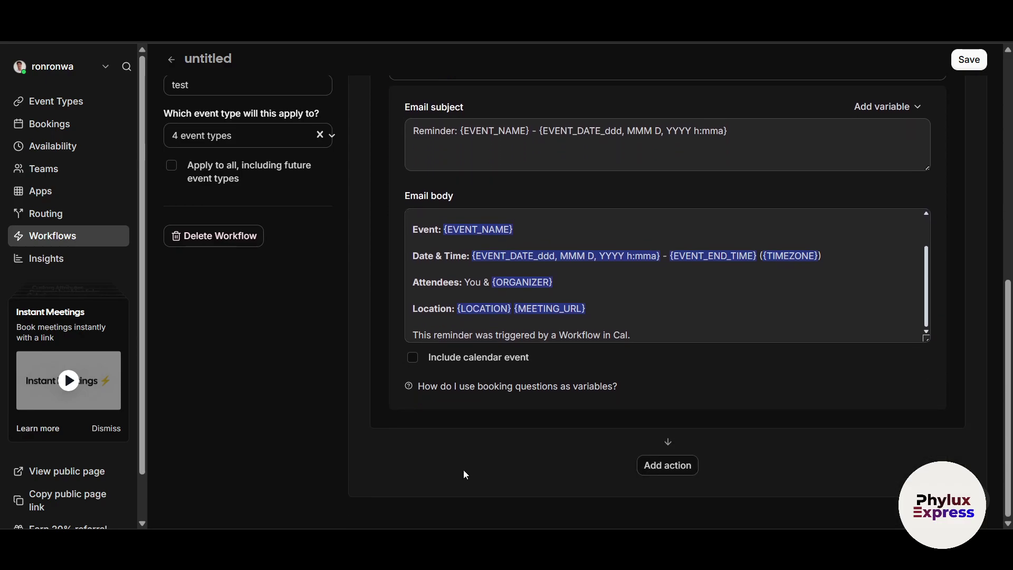
Step: Add a second 'Send email to attendees' action, save the test workflow, and return to Workflows
{"action": "left_click", "coordinate": [652, 465]}
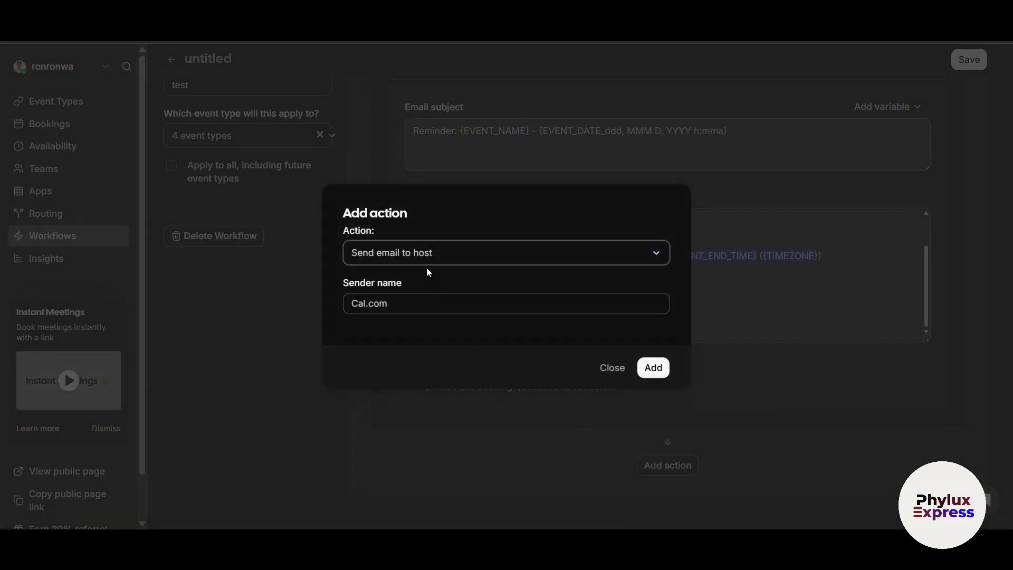
{"action": "left_click", "coordinate": [422, 259]}
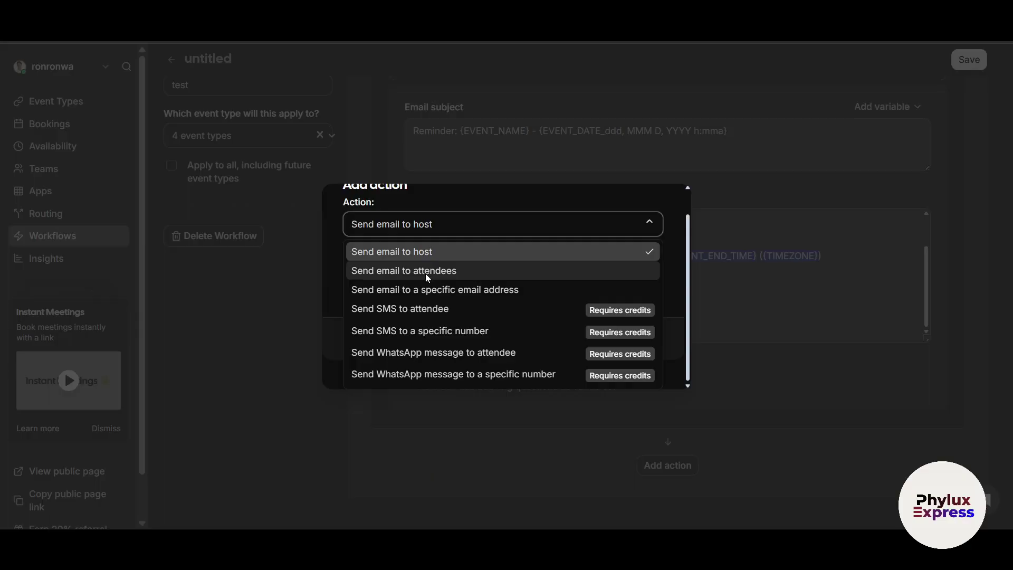
{"action": "left_click", "coordinate": [425, 271]}
{"action": "left_click", "coordinate": [656, 369]}
{"action": "left_click", "coordinate": [969, 60]}
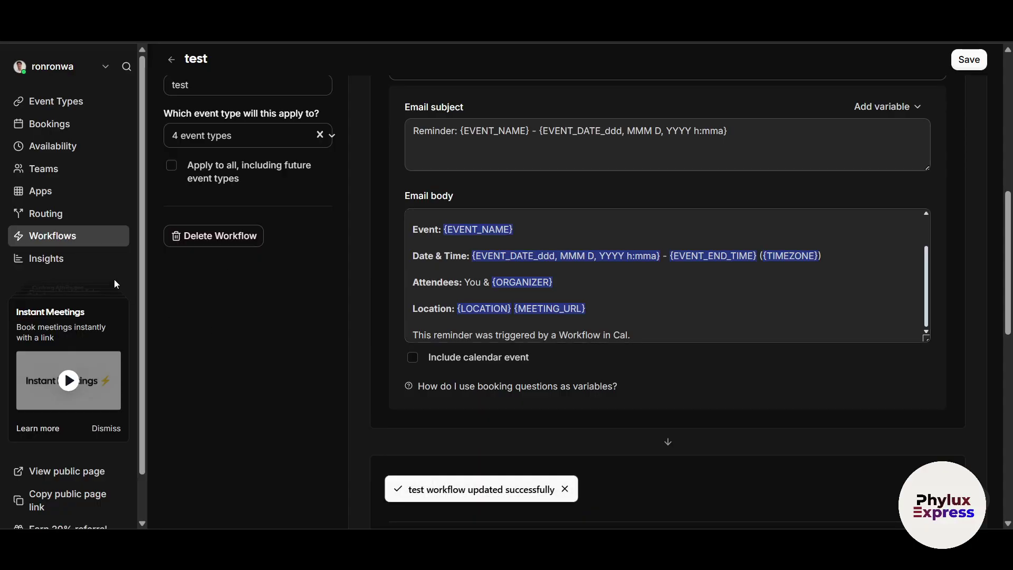
{"action": "left_click", "coordinate": [53, 236]}
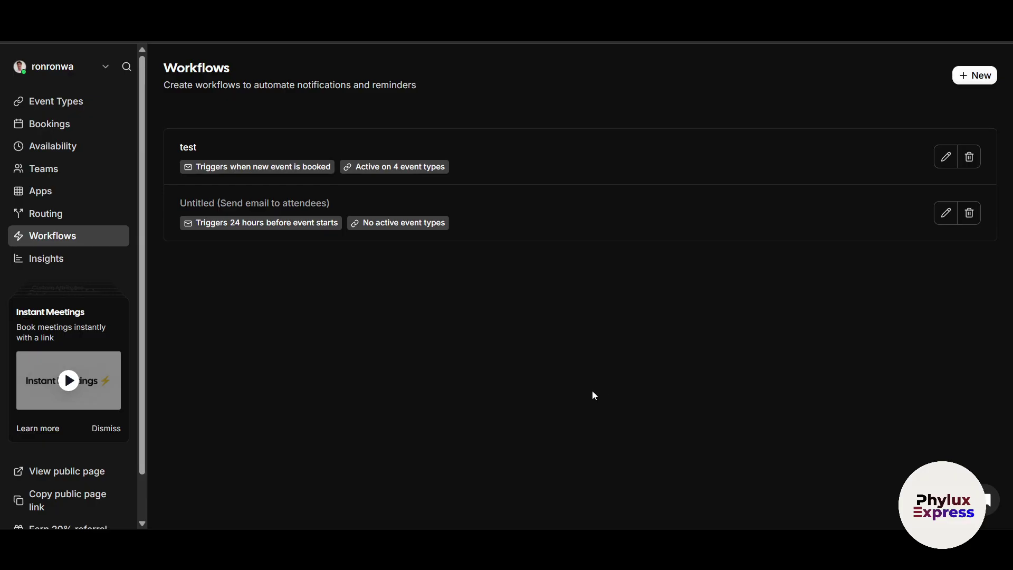
Step: Open Insights to see the booking trends and popular event types overview
{"action": "left_click", "coordinate": [62, 260]}
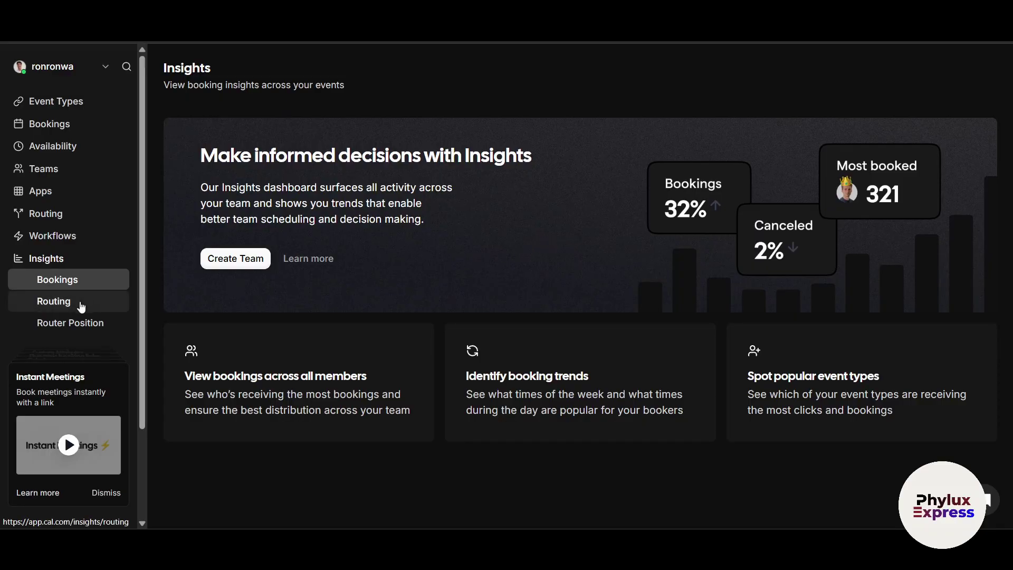
{"action": "scroll", "coordinate": [68, 454], "scroll_direction": "down", "scroll_amount": 3}
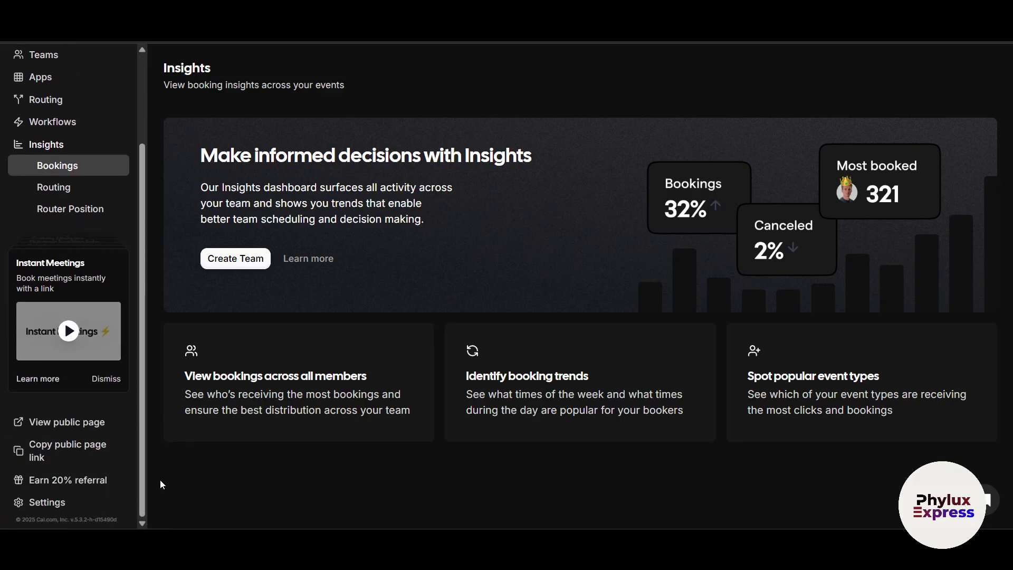